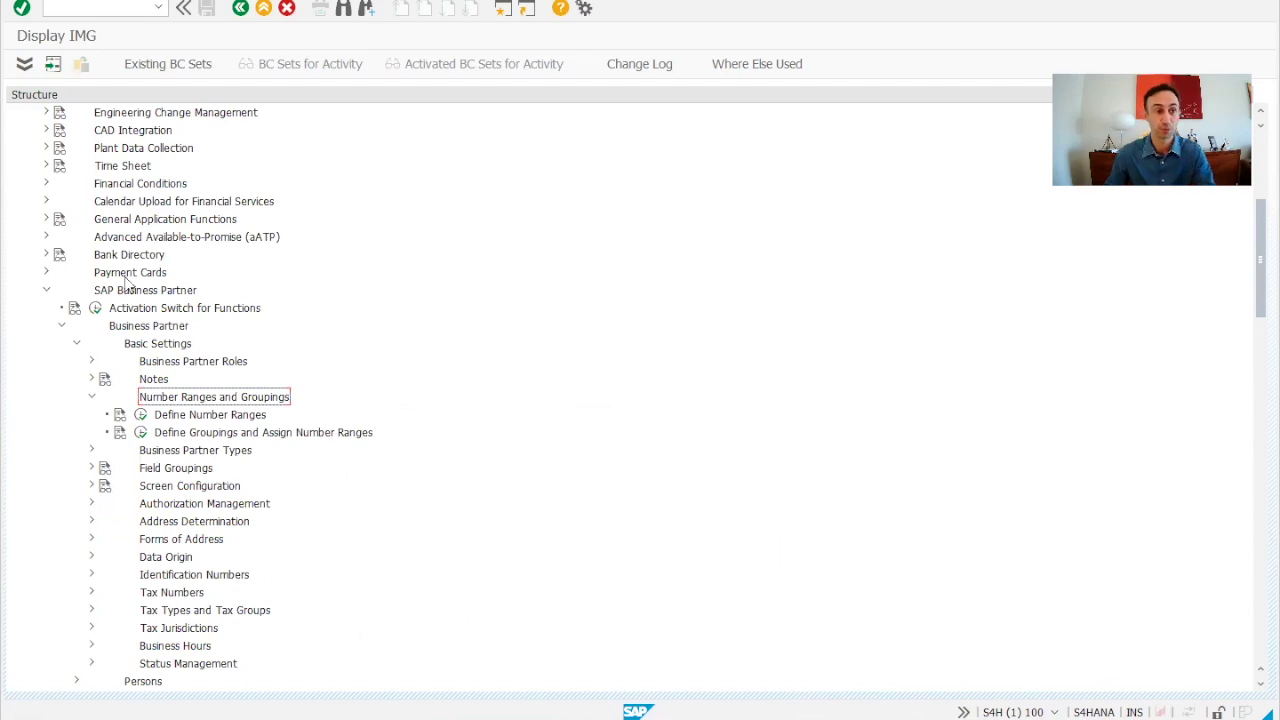
# Expand Cross-Application Components > SAP Business Partner > Basic Settings > Number Ranges and Groupings and run Define Number Ranges.
pyautogui.scroll(4, 137, 266)
pyautogui.scroll(2, 137, 266)
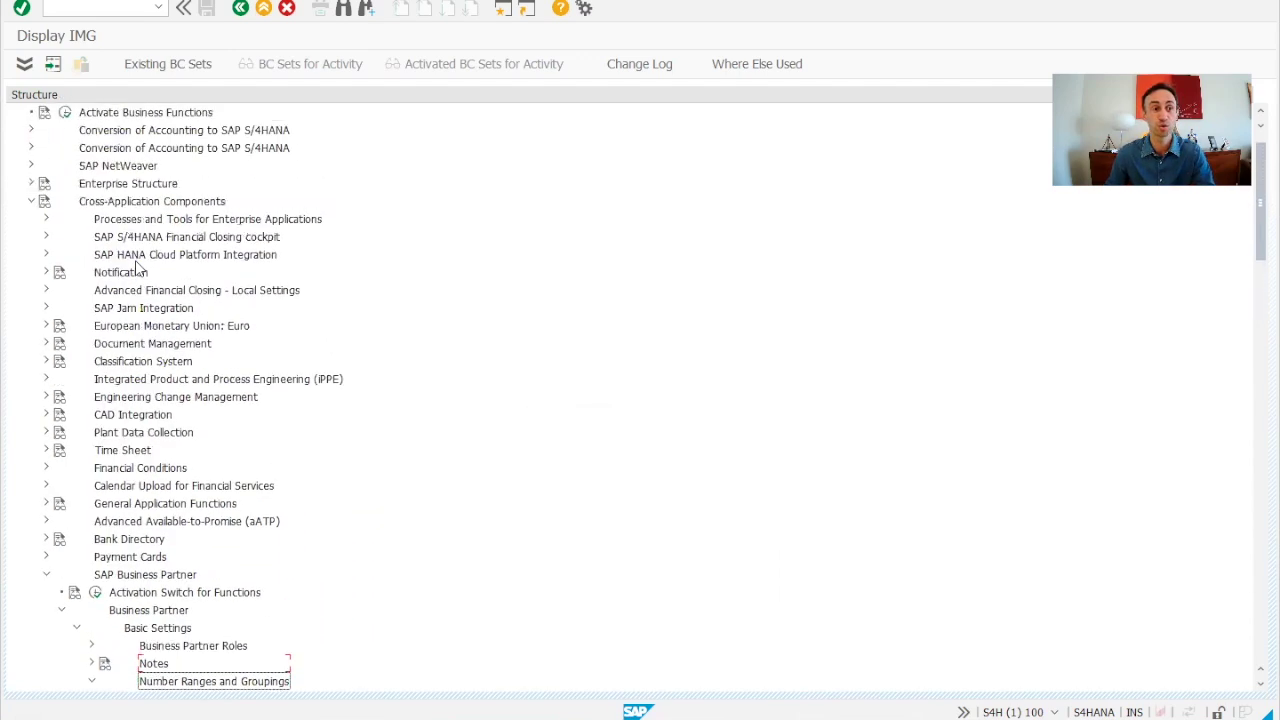
pyautogui.click(146, 220)
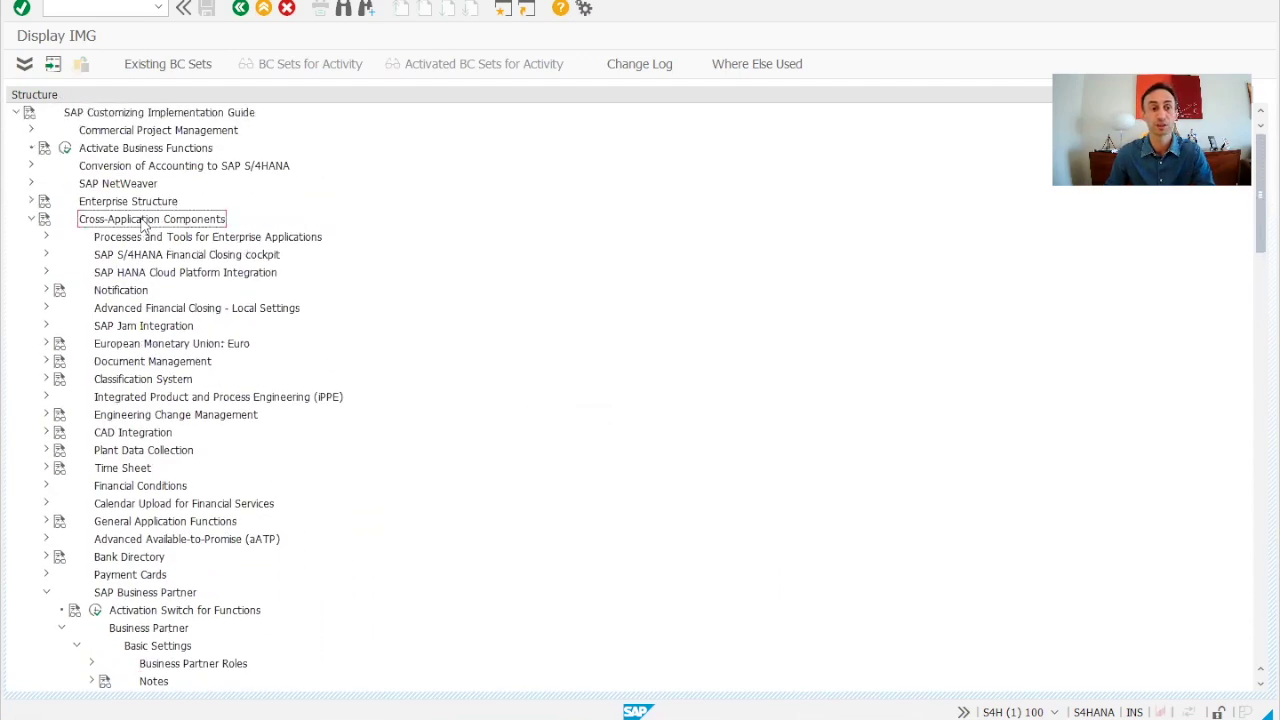
pyautogui.scroll(-3, 238, 289)
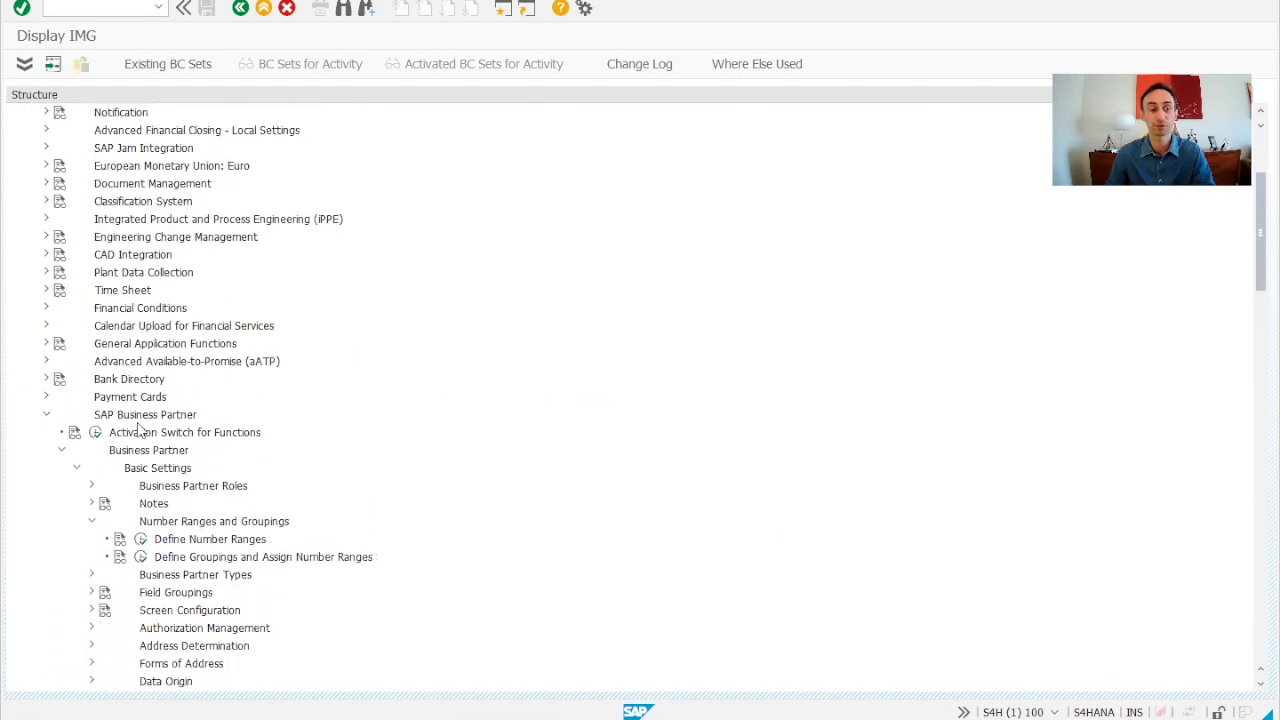
pyautogui.click(140, 418)
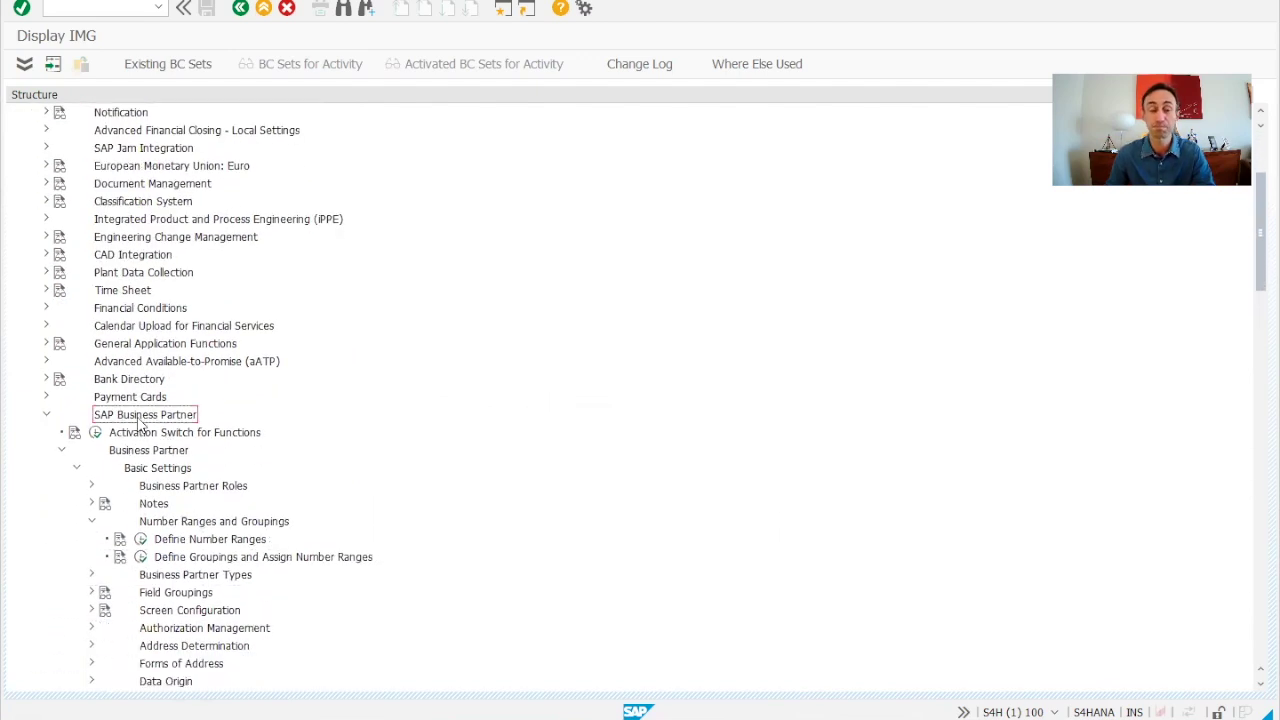
pyautogui.scroll(-2, 200, 412)
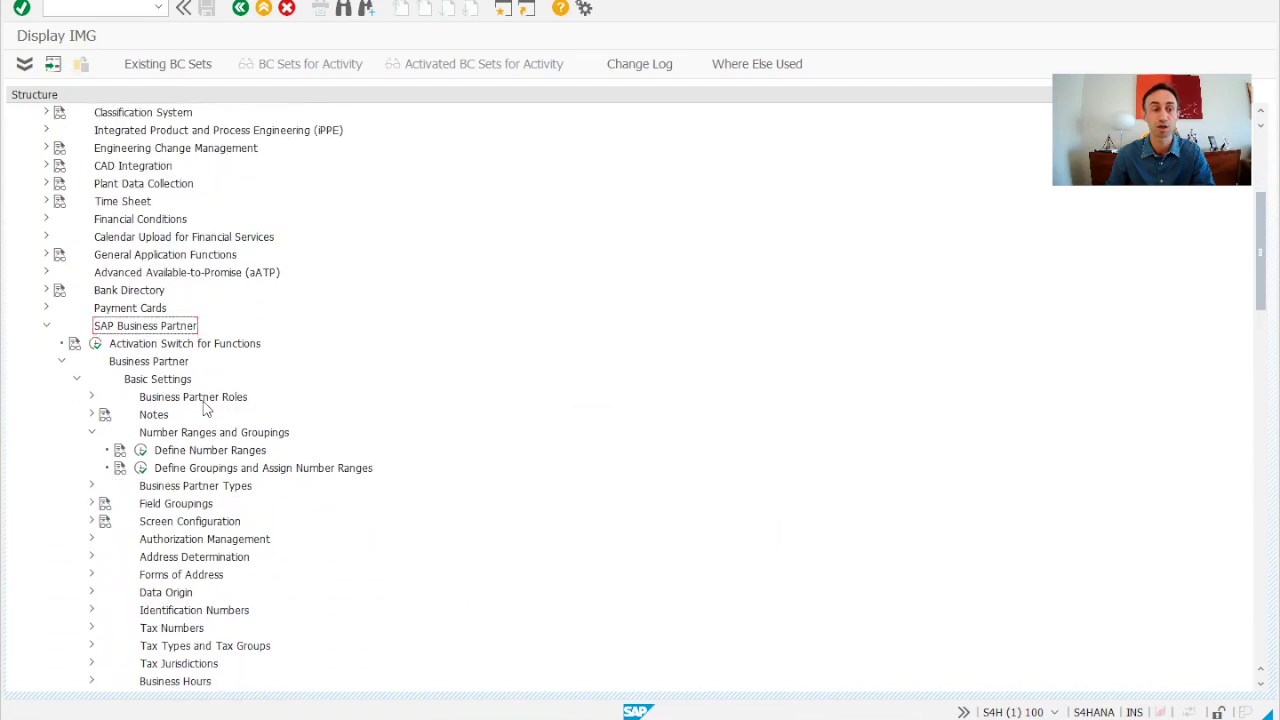
pyautogui.click(154, 366)
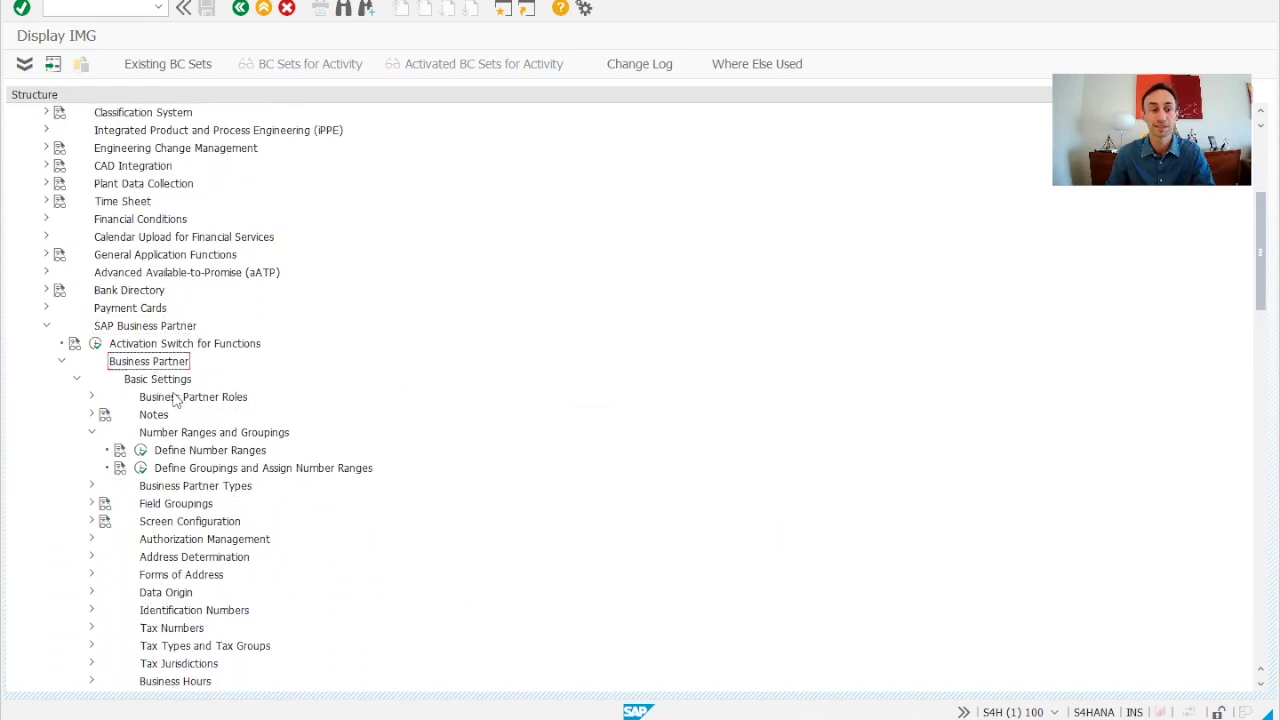
pyautogui.click(160, 384)
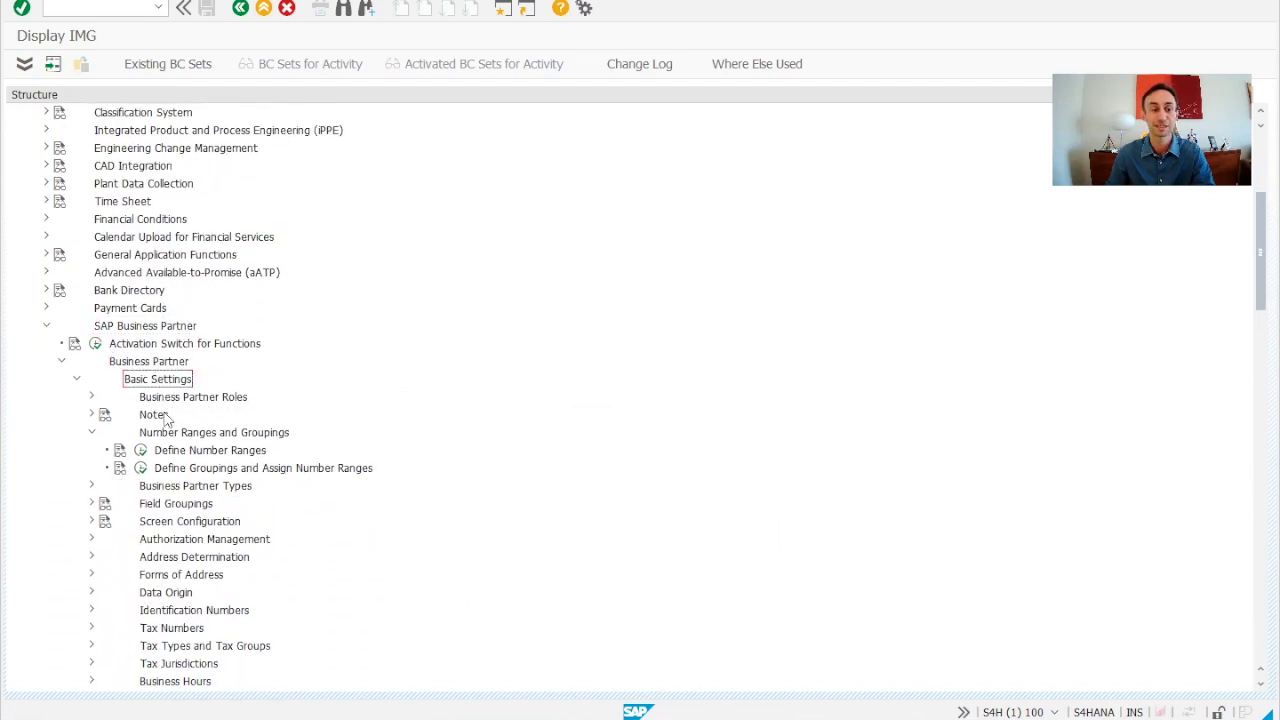
pyautogui.scroll(-1, 230, 390)
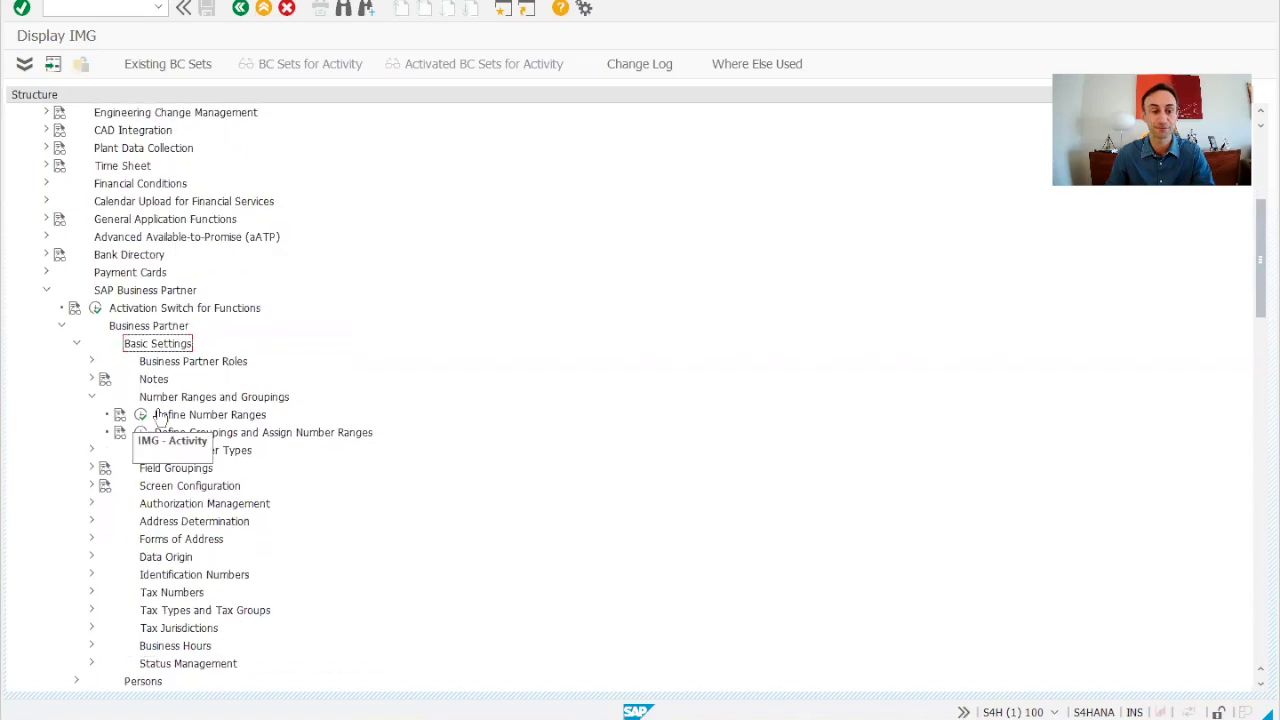
pyautogui.click(192, 399)
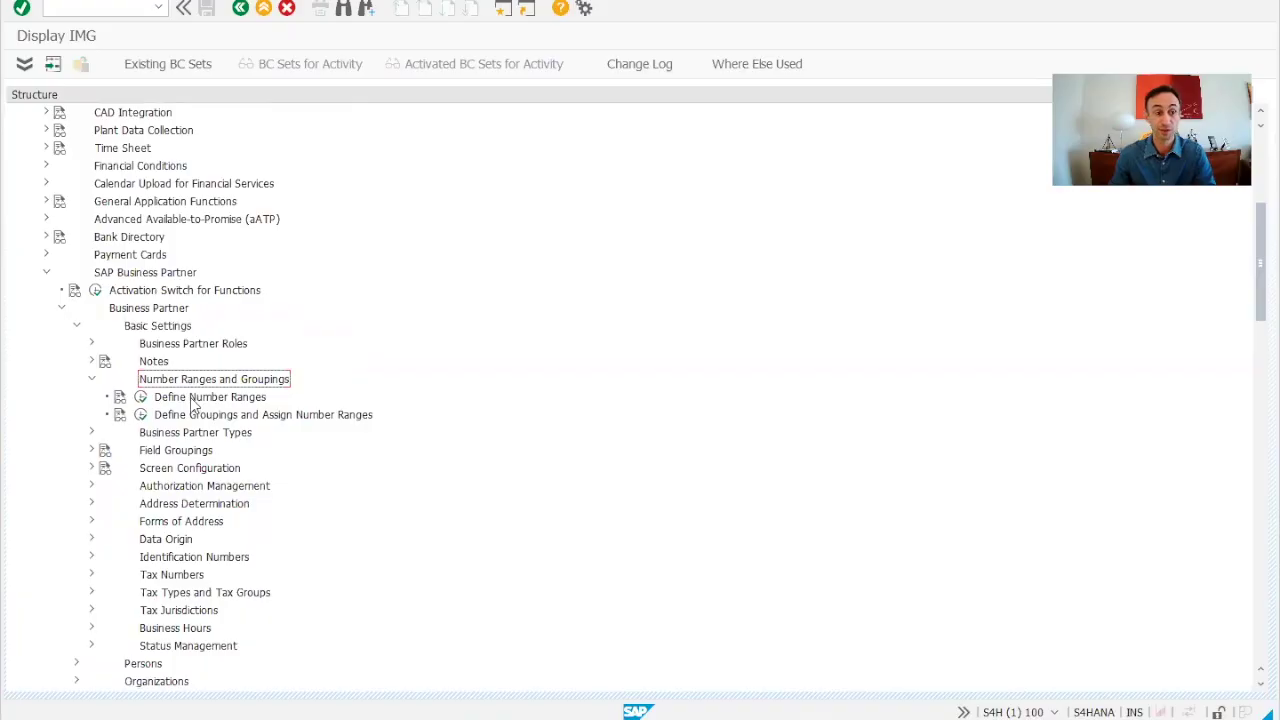
pyautogui.click(141, 397)
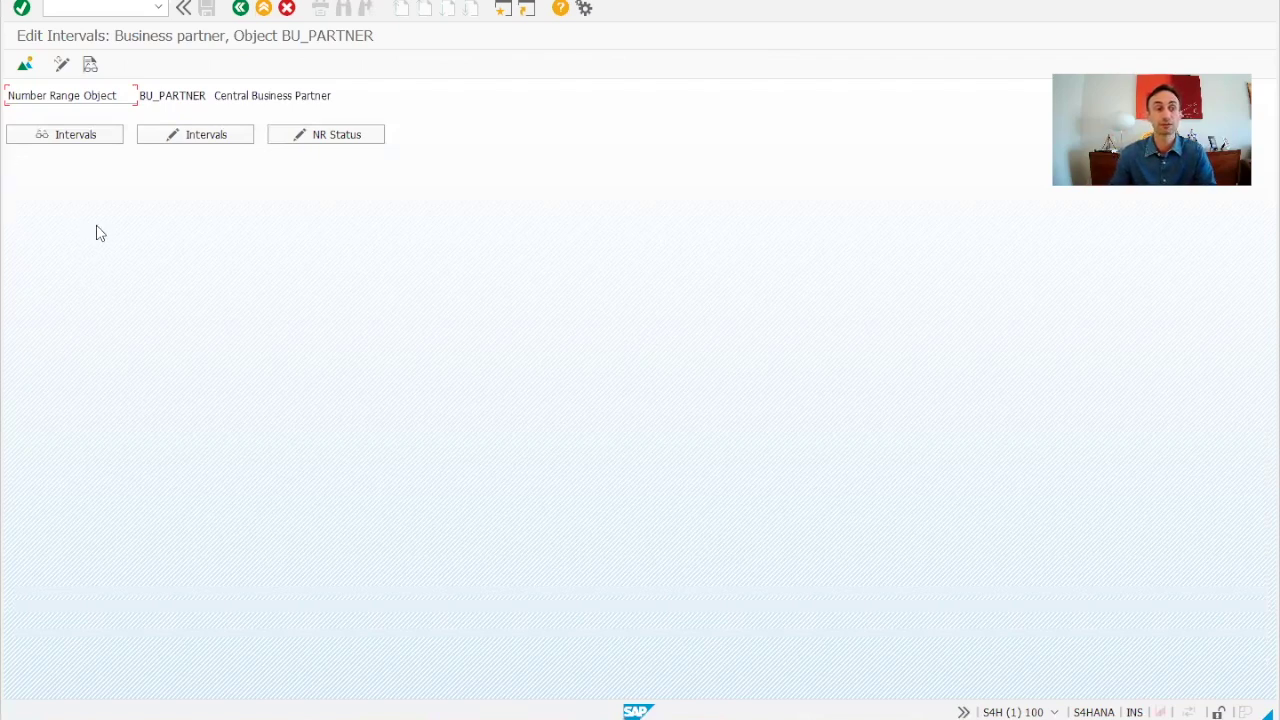
pyautogui.click(70, 137)
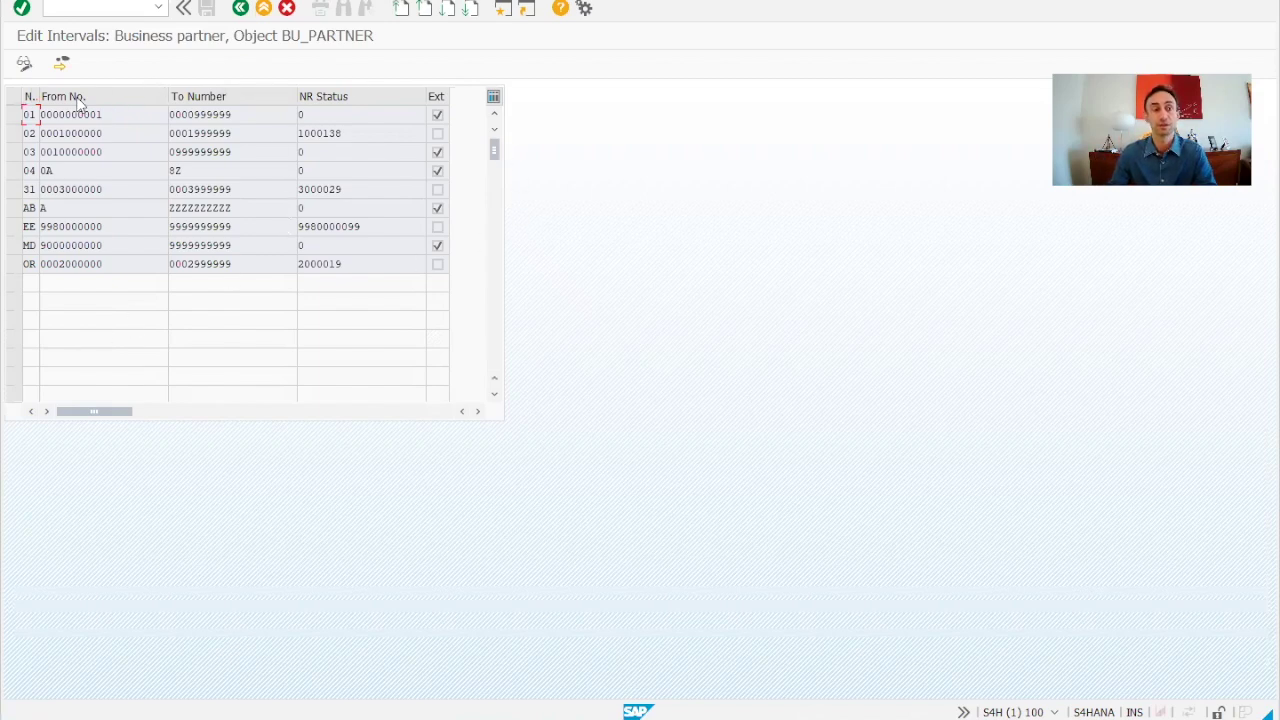
pyautogui.click(240, 8)
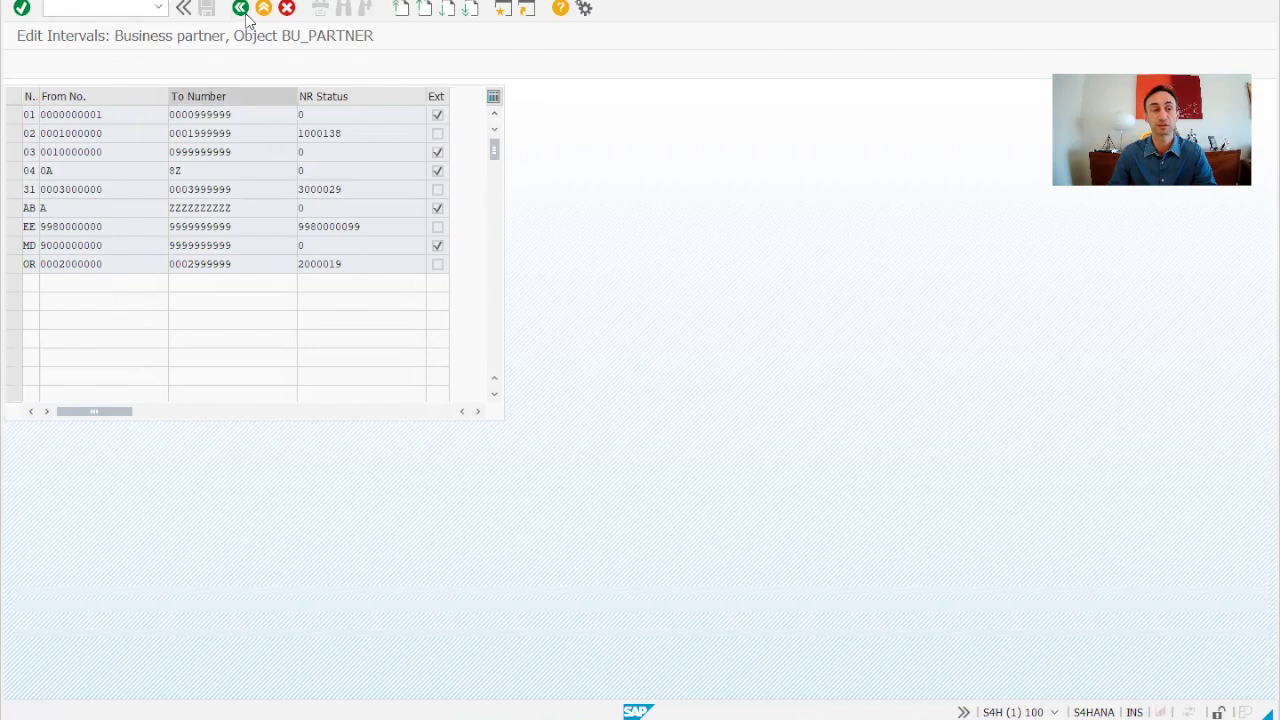
pyautogui.click(190, 140)
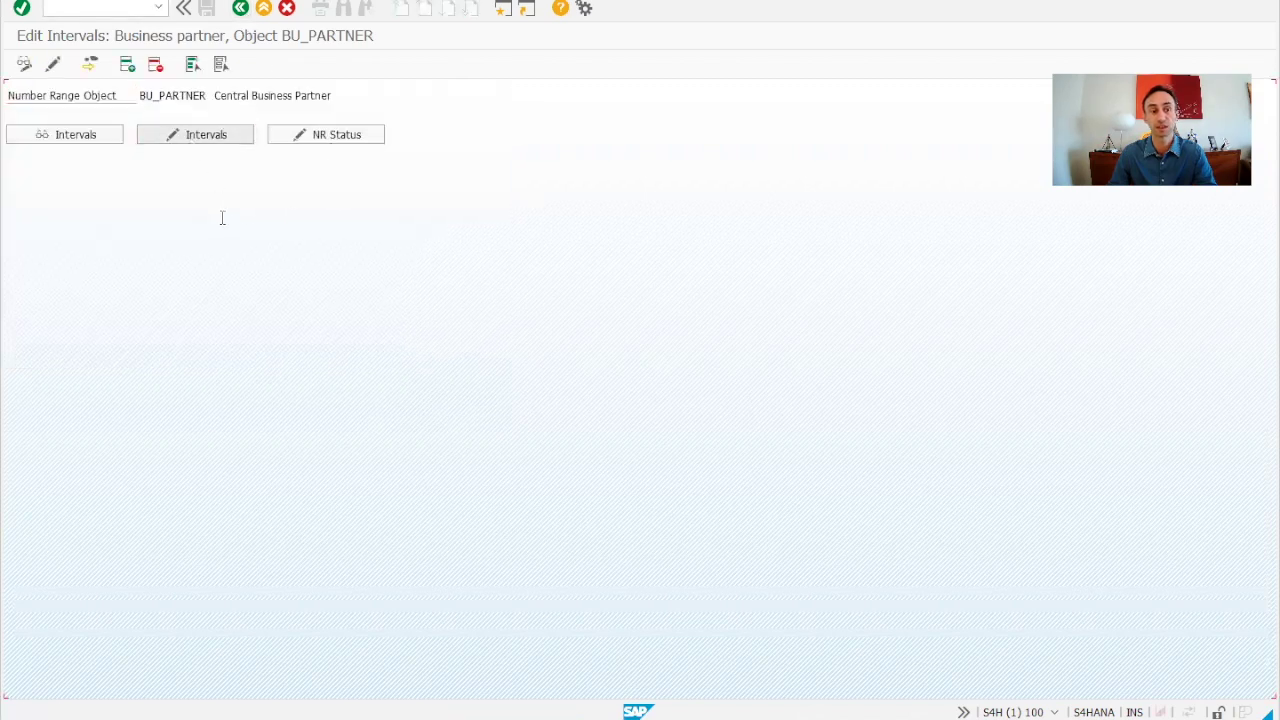
pyautogui.click(137, 65)
pyautogui.click(110, 132)
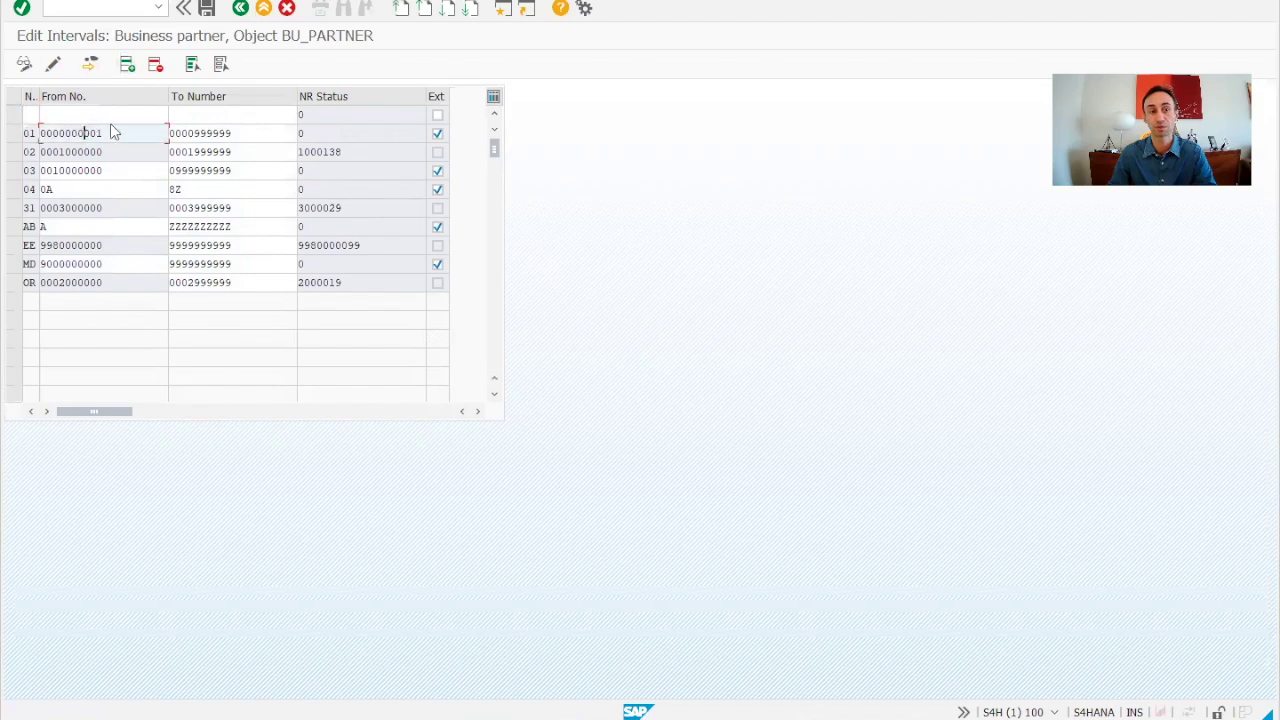
pyautogui.click(181, 117)
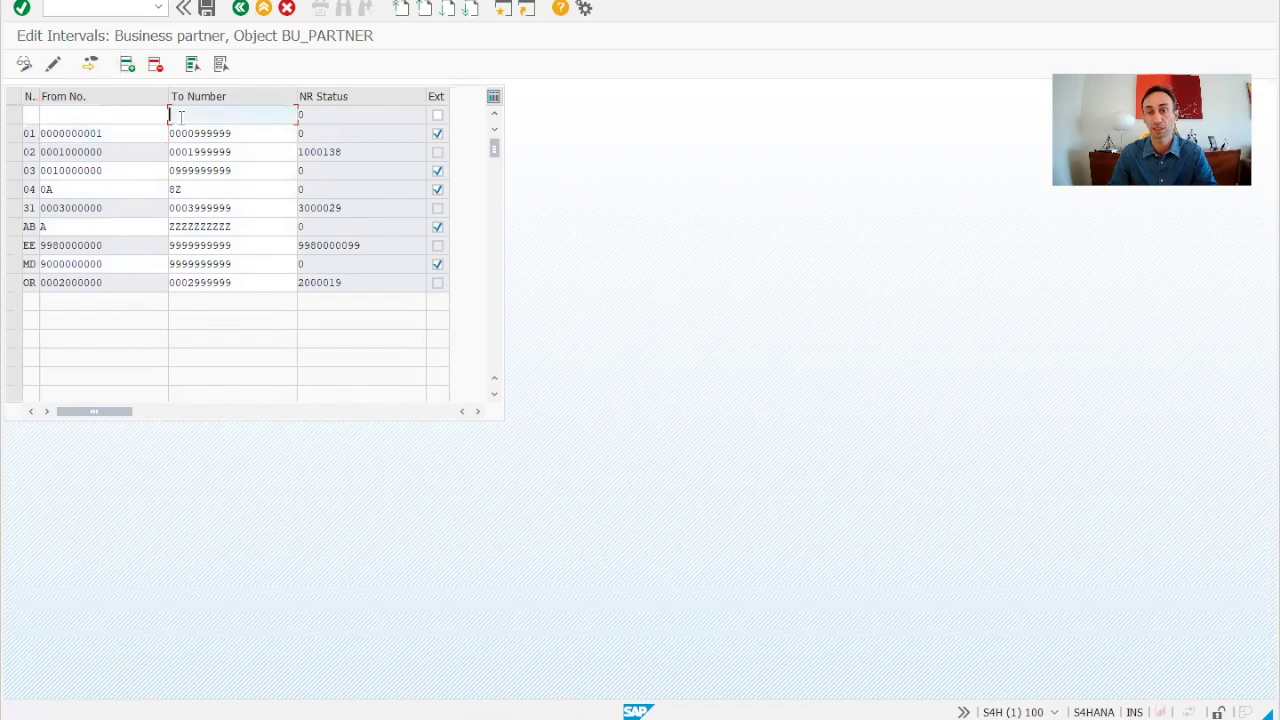
pyautogui.click(263, 9)
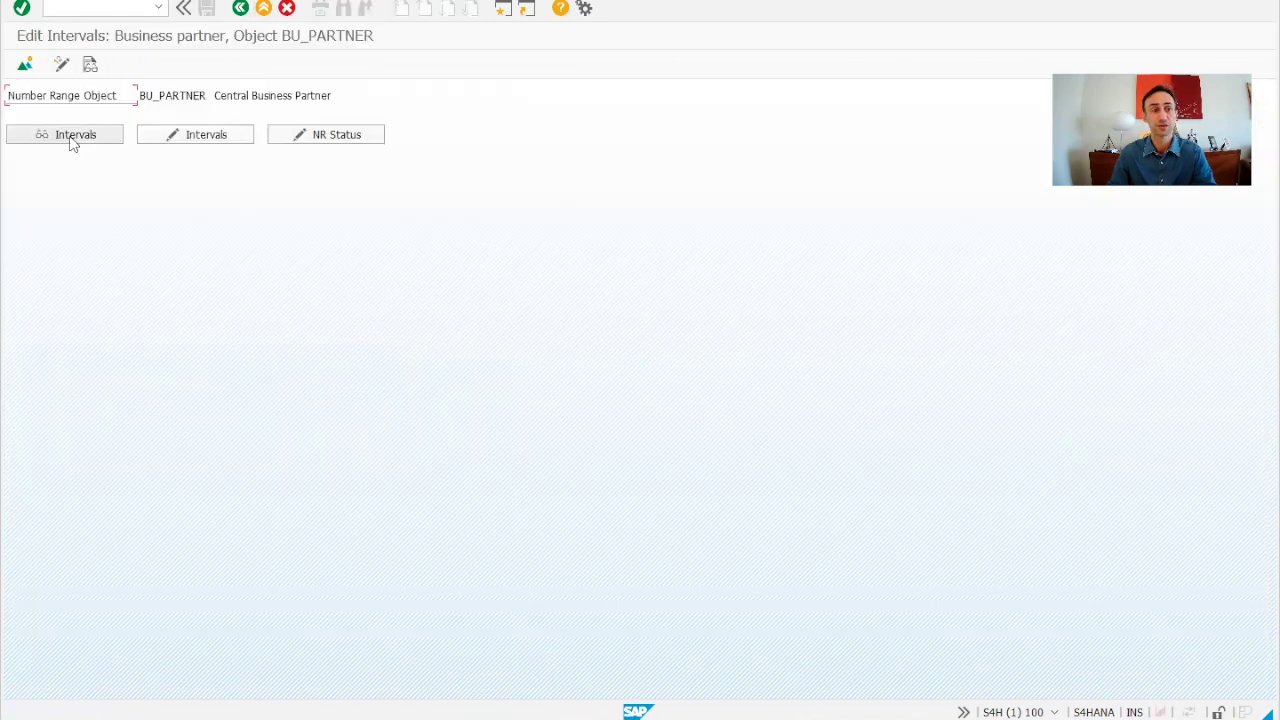
pyautogui.click(72, 138)
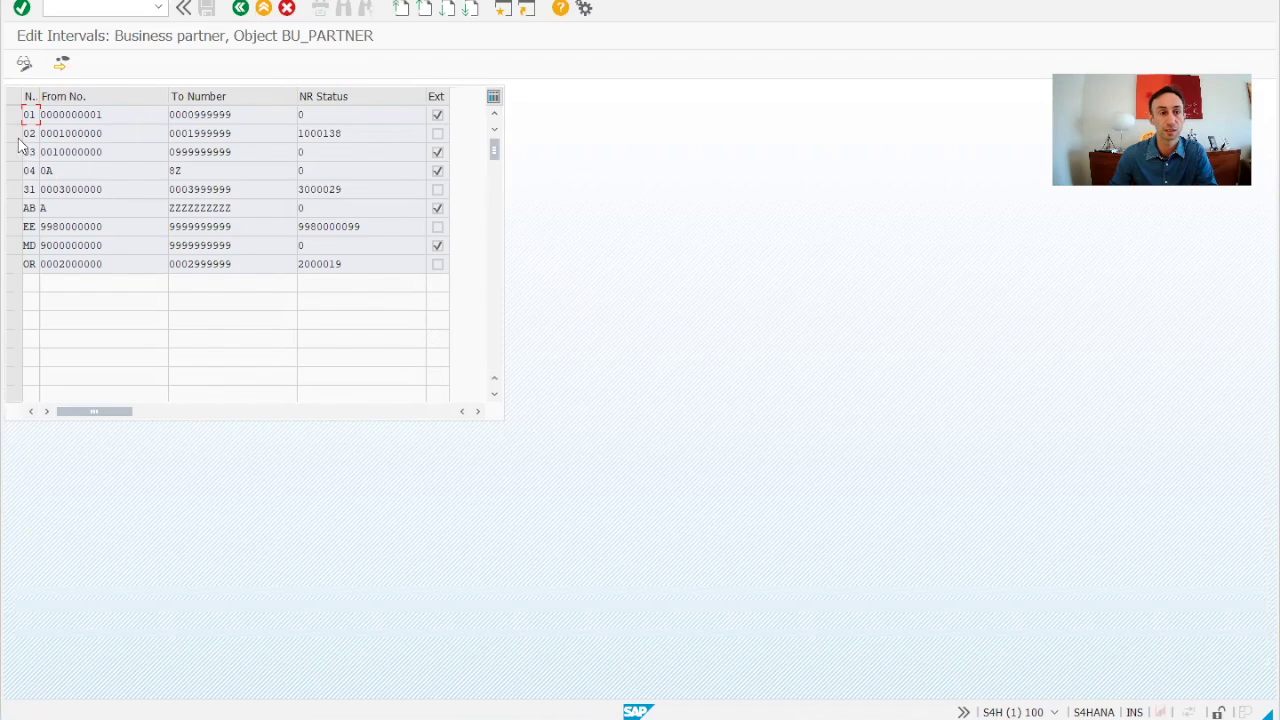
pyautogui.moveTo(173, 133); pyautogui.dragTo(441, 130)
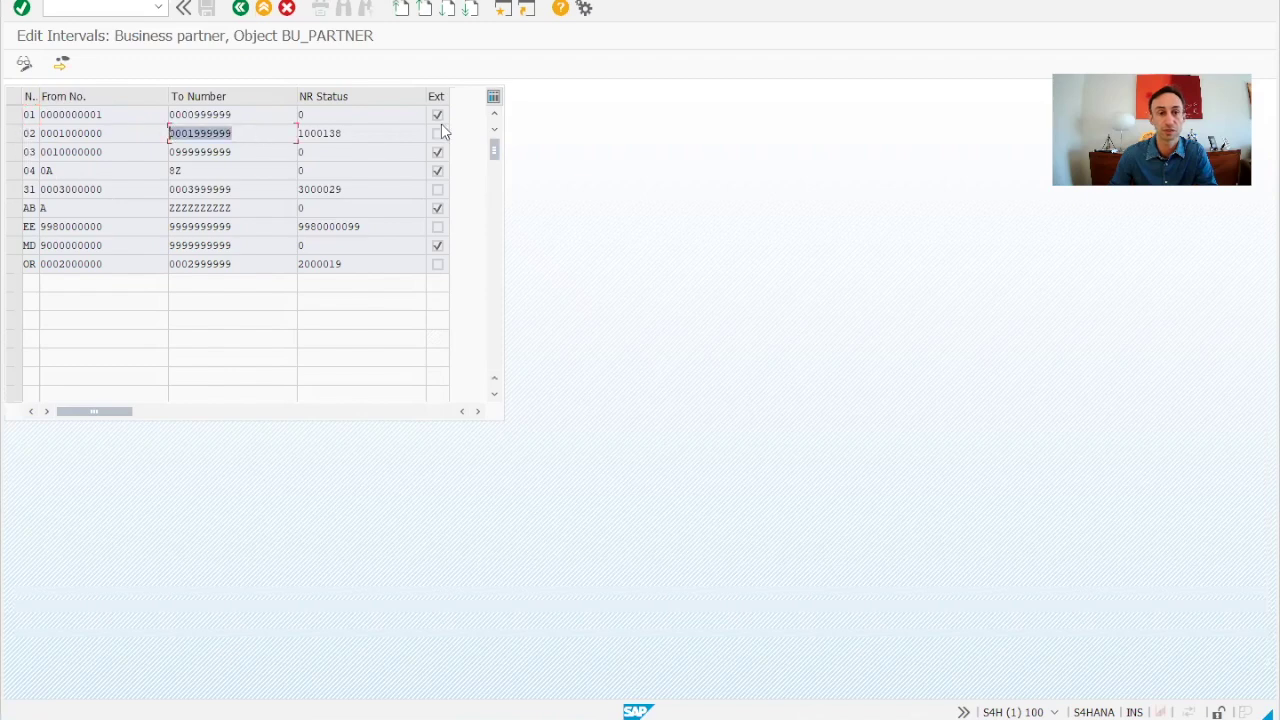
pyautogui.moveTo(356, 133); pyautogui.dragTo(324, 133)
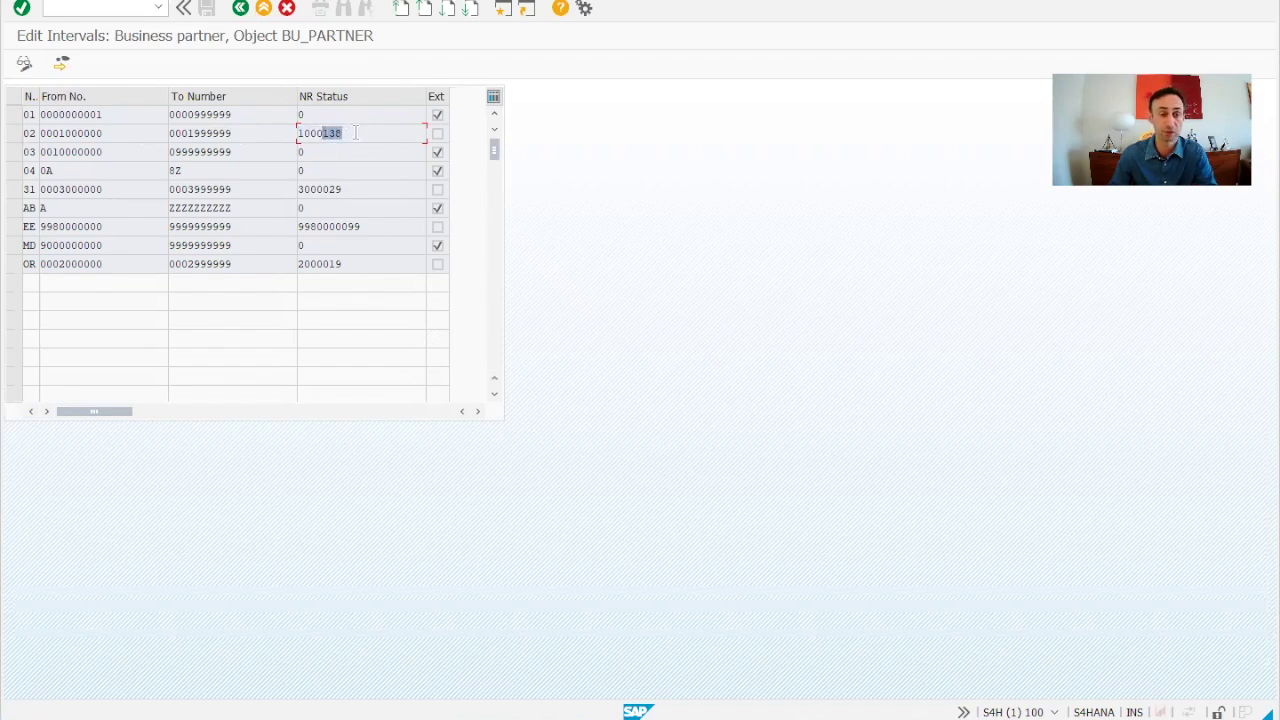
pyautogui.hotkey('shift', 'Right')
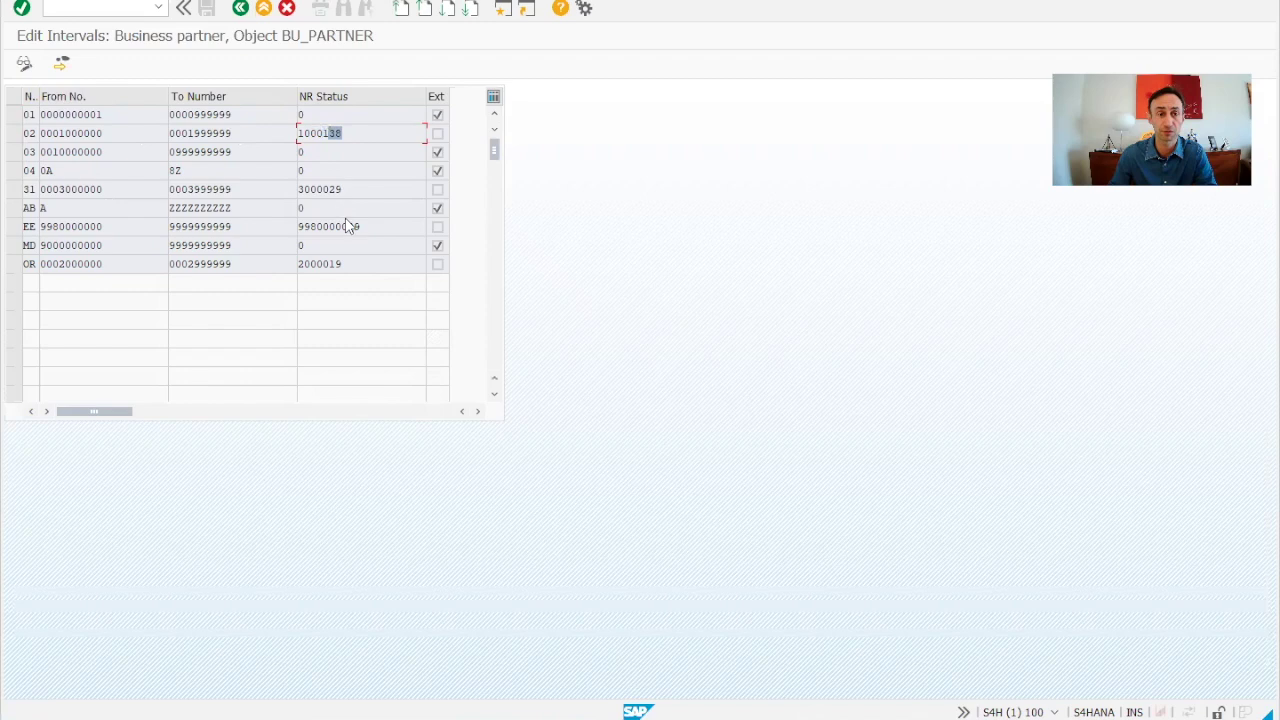
pyautogui.click(437, 245)
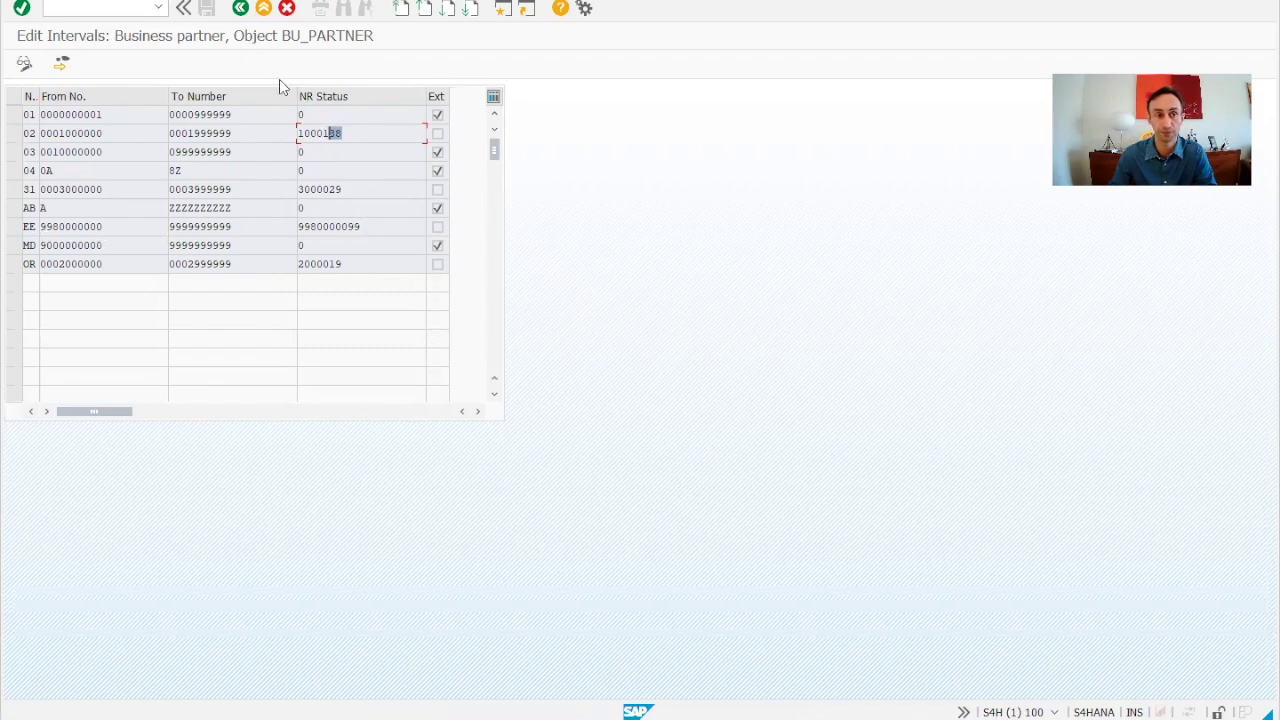
pyautogui.click(240, 9)
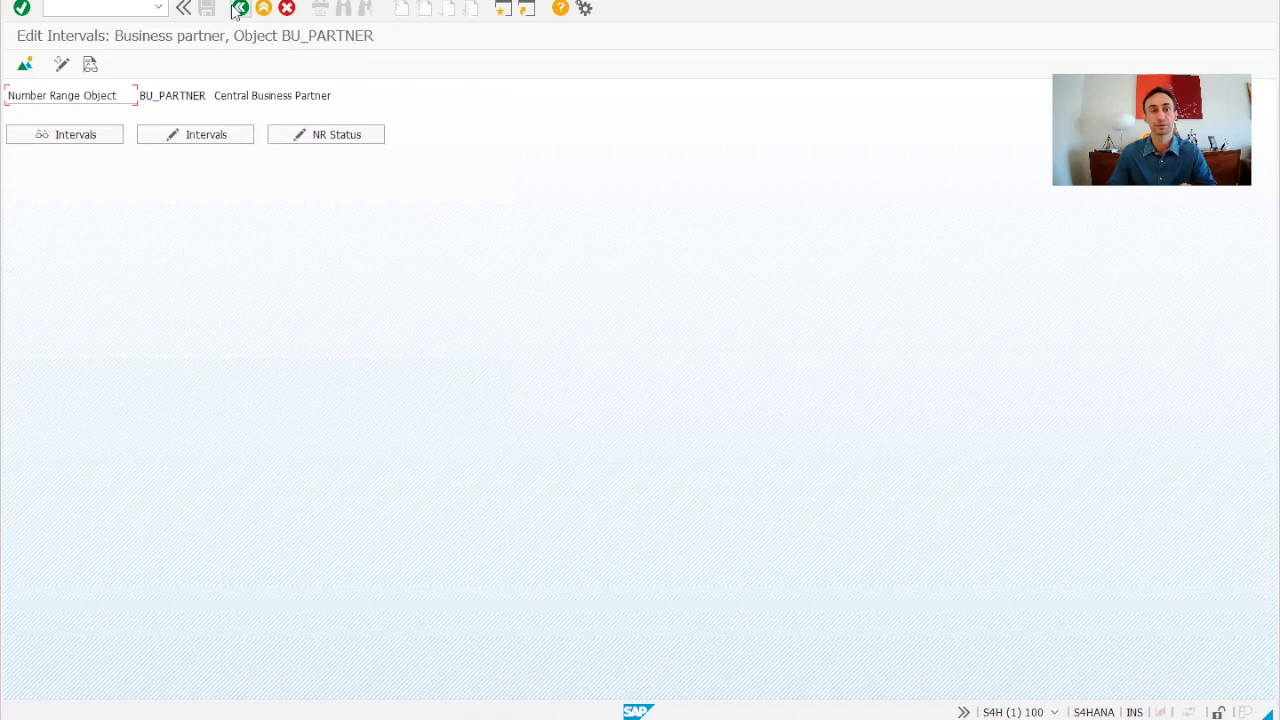
# Open the business partner groupings overview and add new grouping DE99 with short name DE99.
pyautogui.click(238, 9)
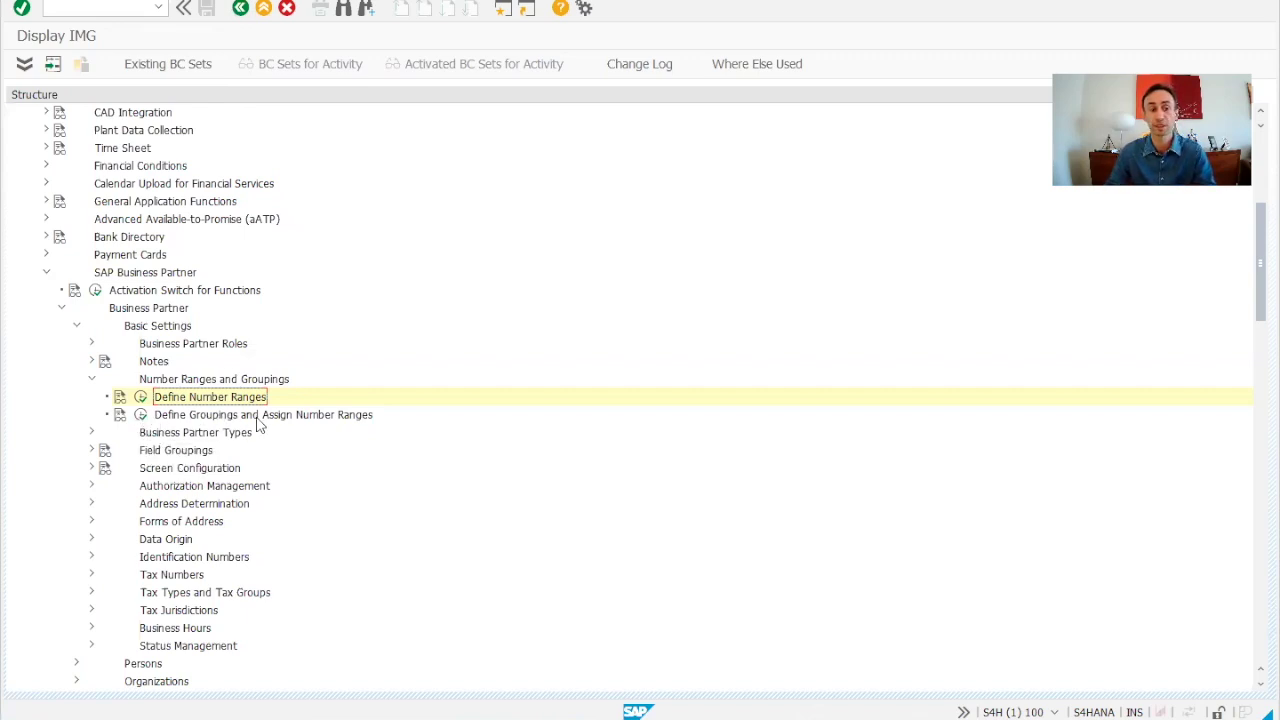
pyautogui.click(141, 415)
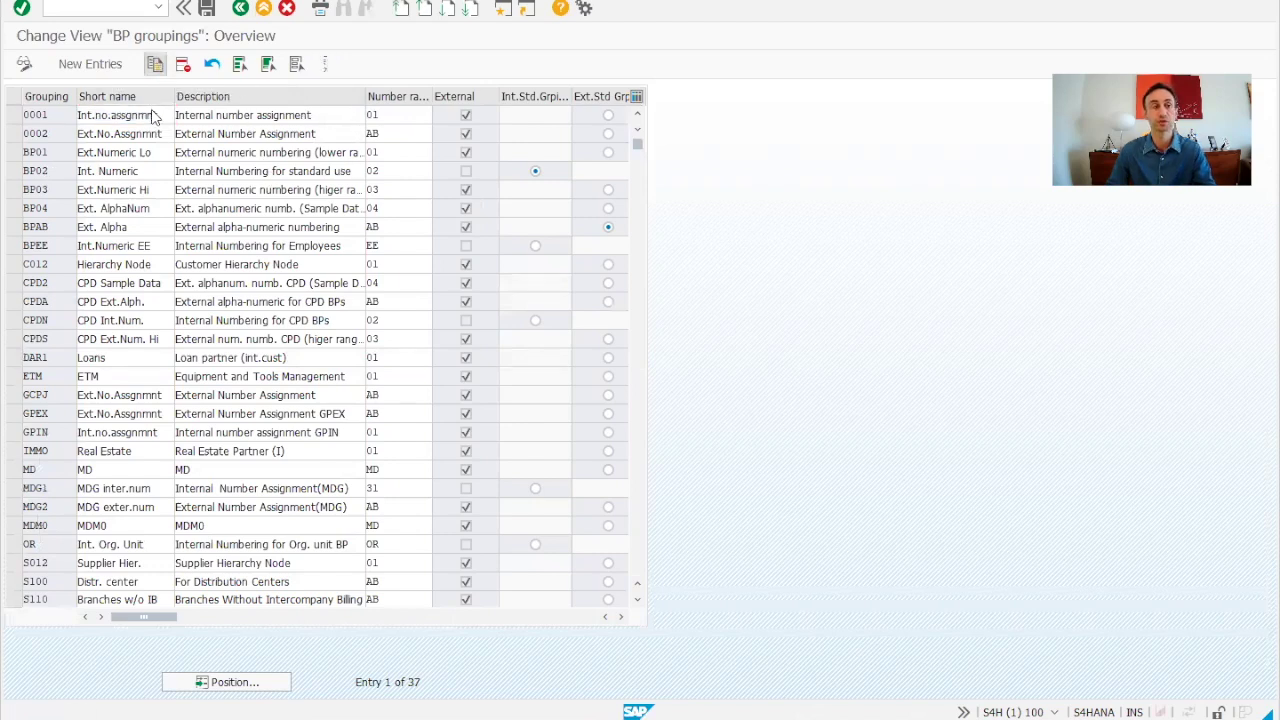
pyautogui.click(90, 63)
pyautogui.write('DE')
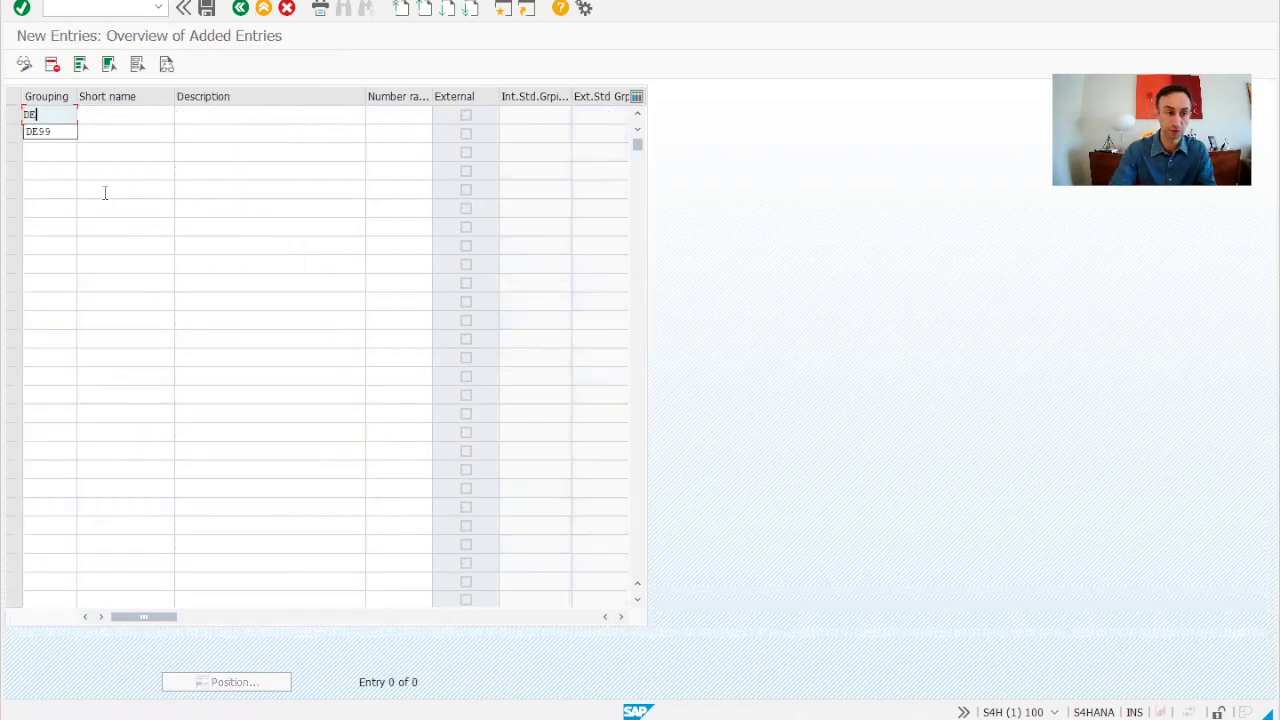
pyautogui.write('99')
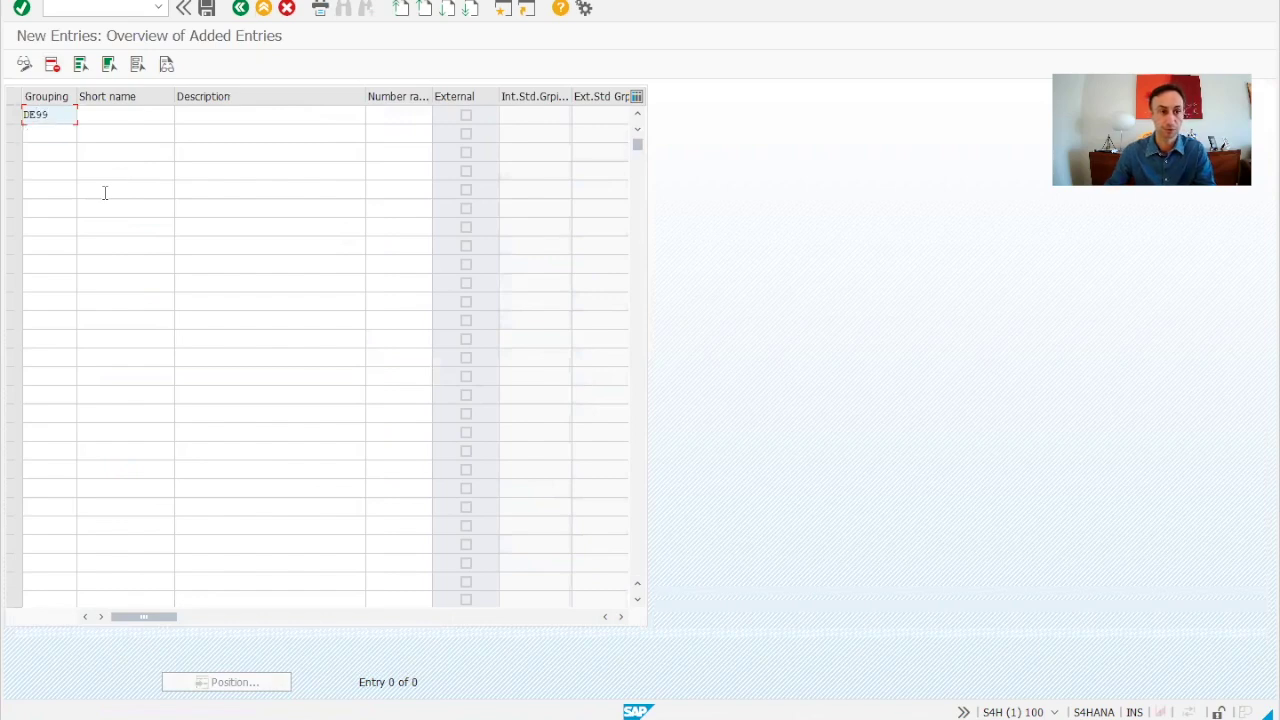
pyautogui.click(145, 117)
pyautogui.write('DE')
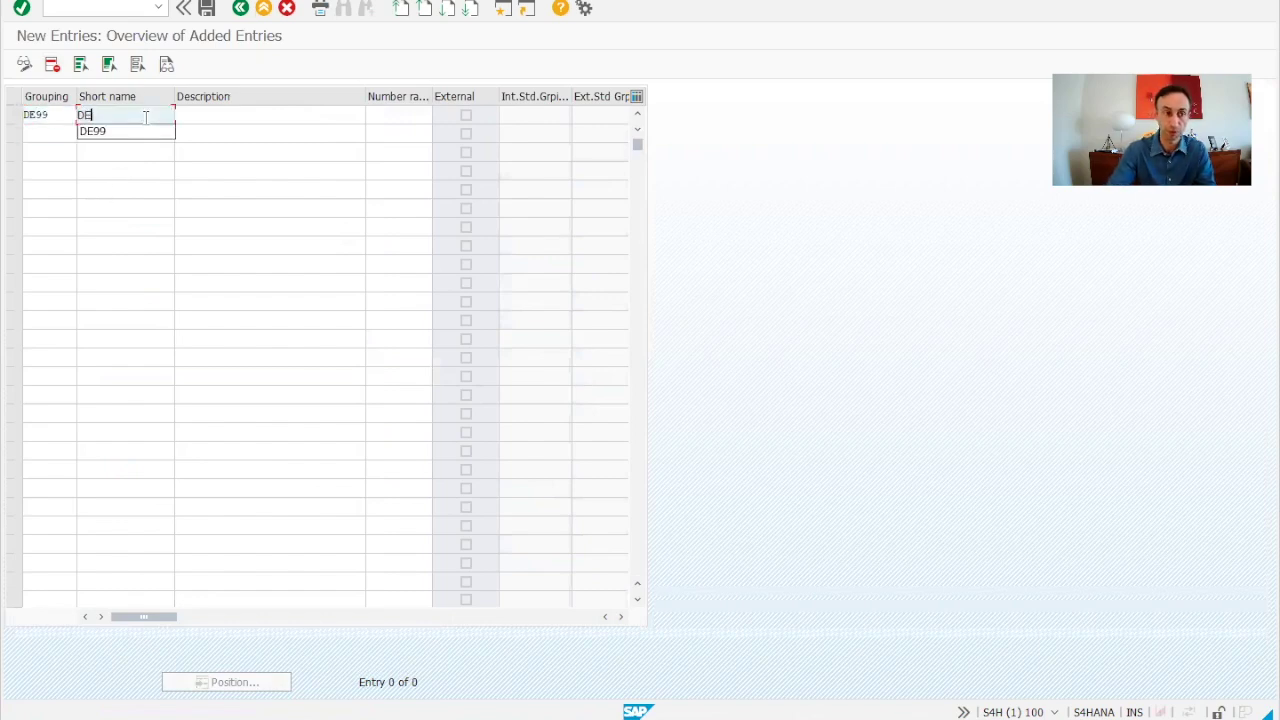
pyautogui.click(146, 131)
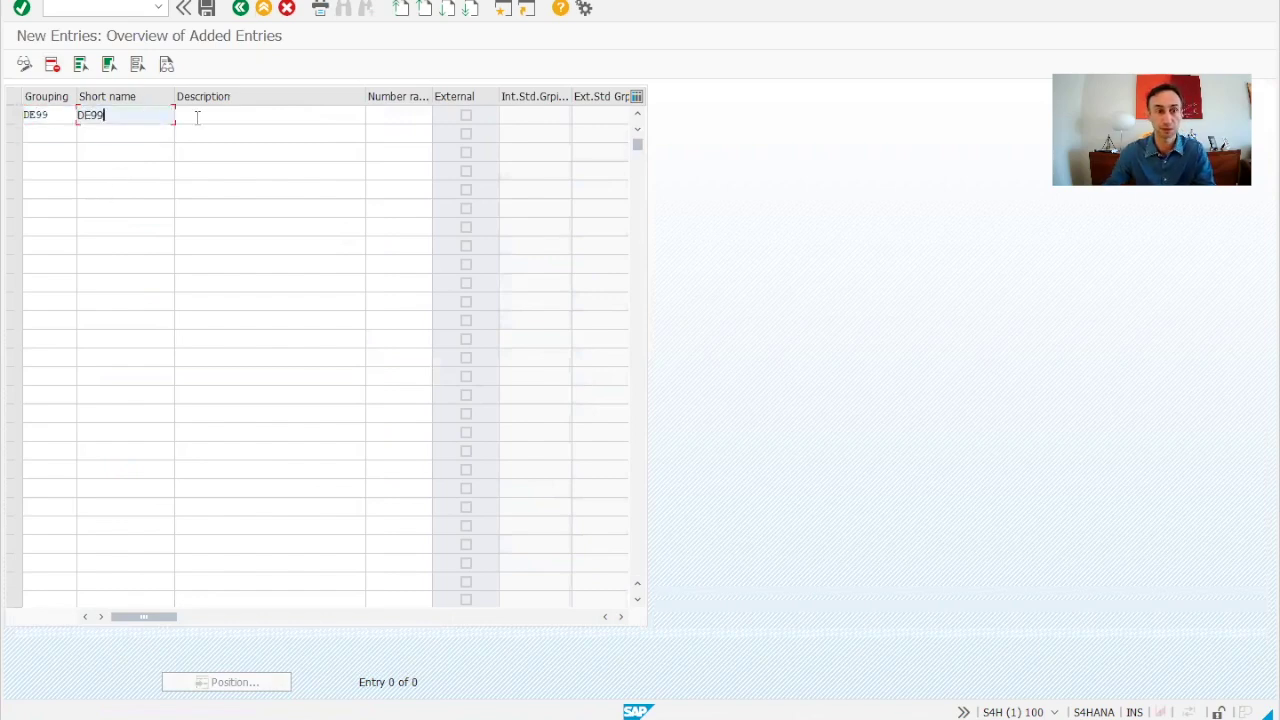
# Give grouping DE99 the description 'Vendors 4 ALL' and number range 02.
pyautogui.click(200, 117)
pyautogui.write('Ven')
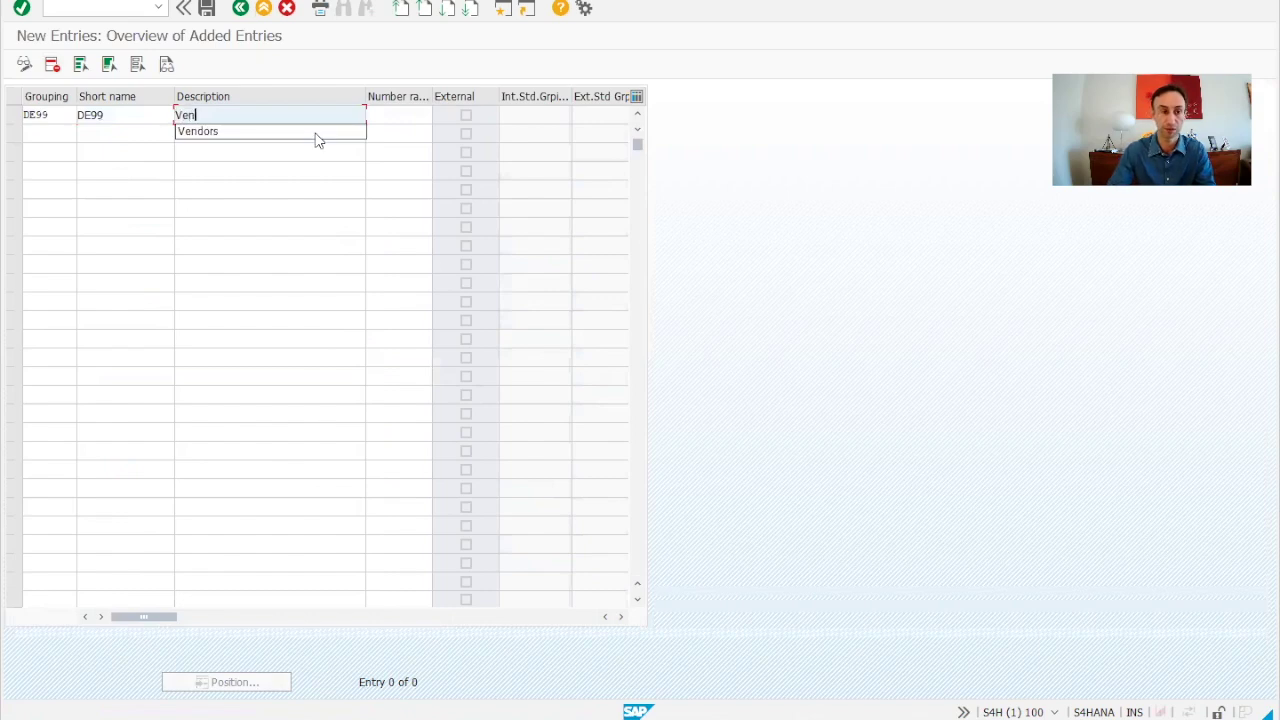
pyautogui.click(299, 134)
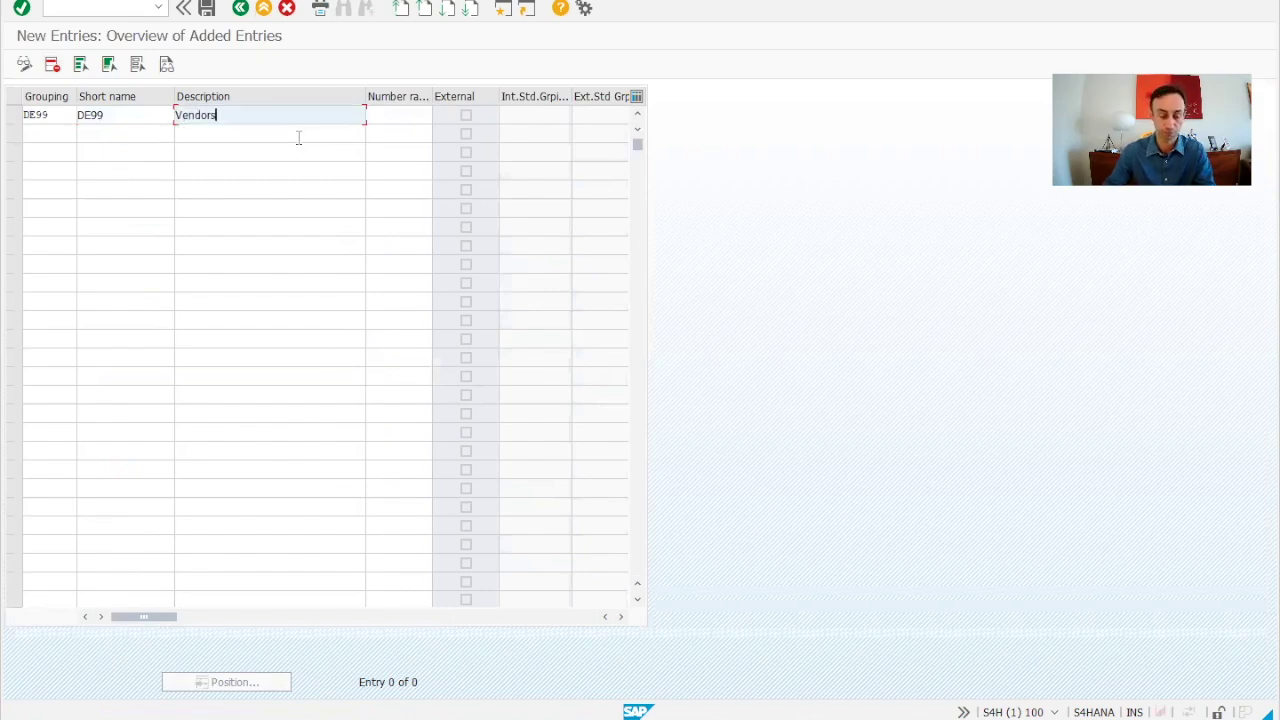
pyautogui.write('4 ALL')
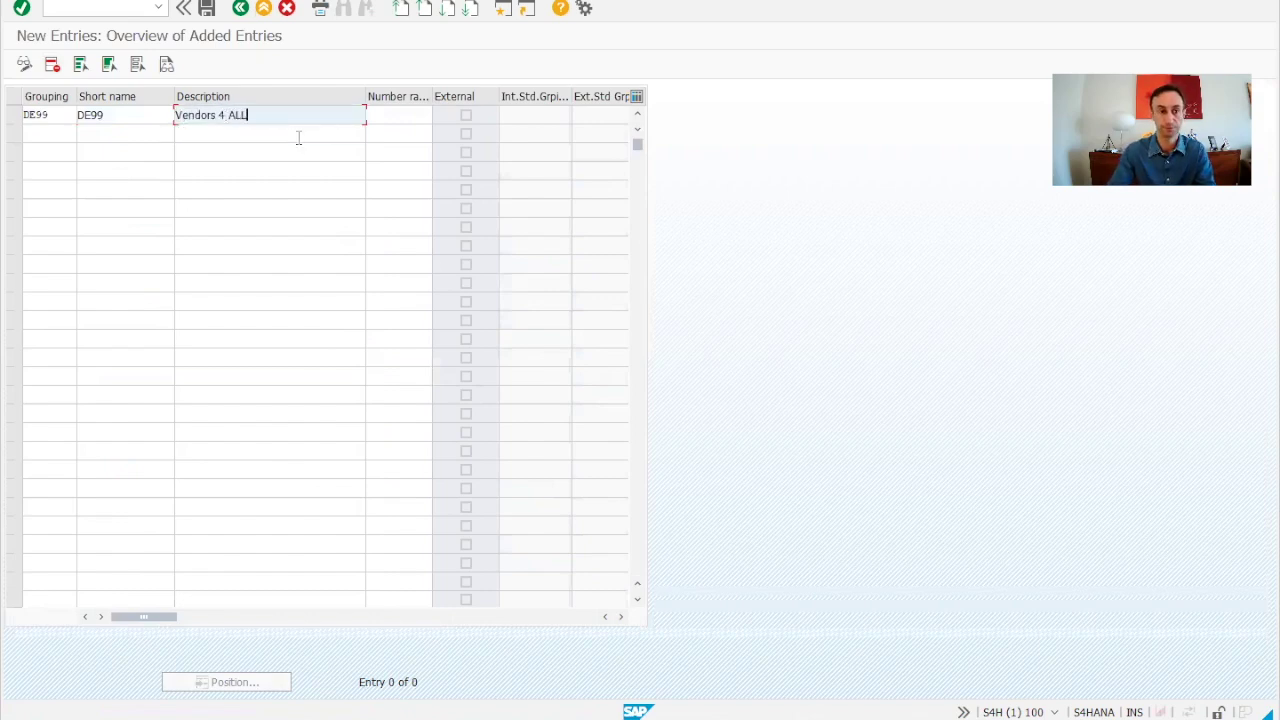
pyautogui.click(393, 115)
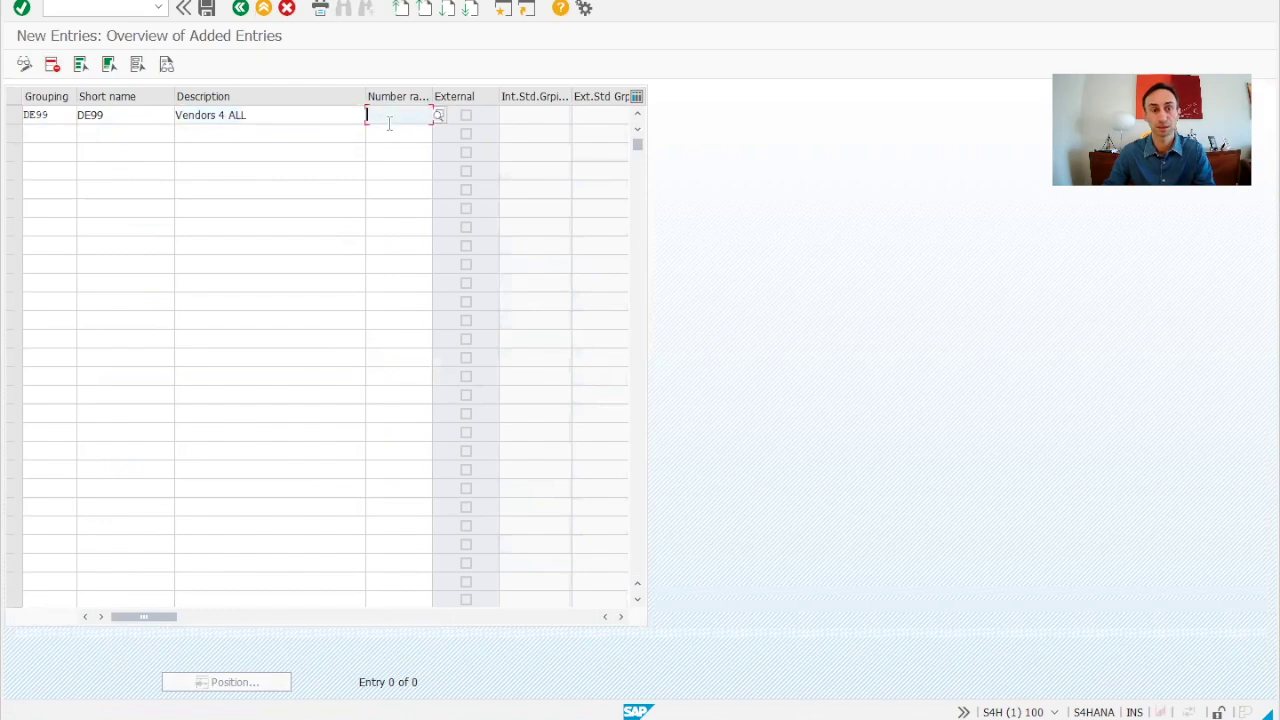
pyautogui.click(440, 117)
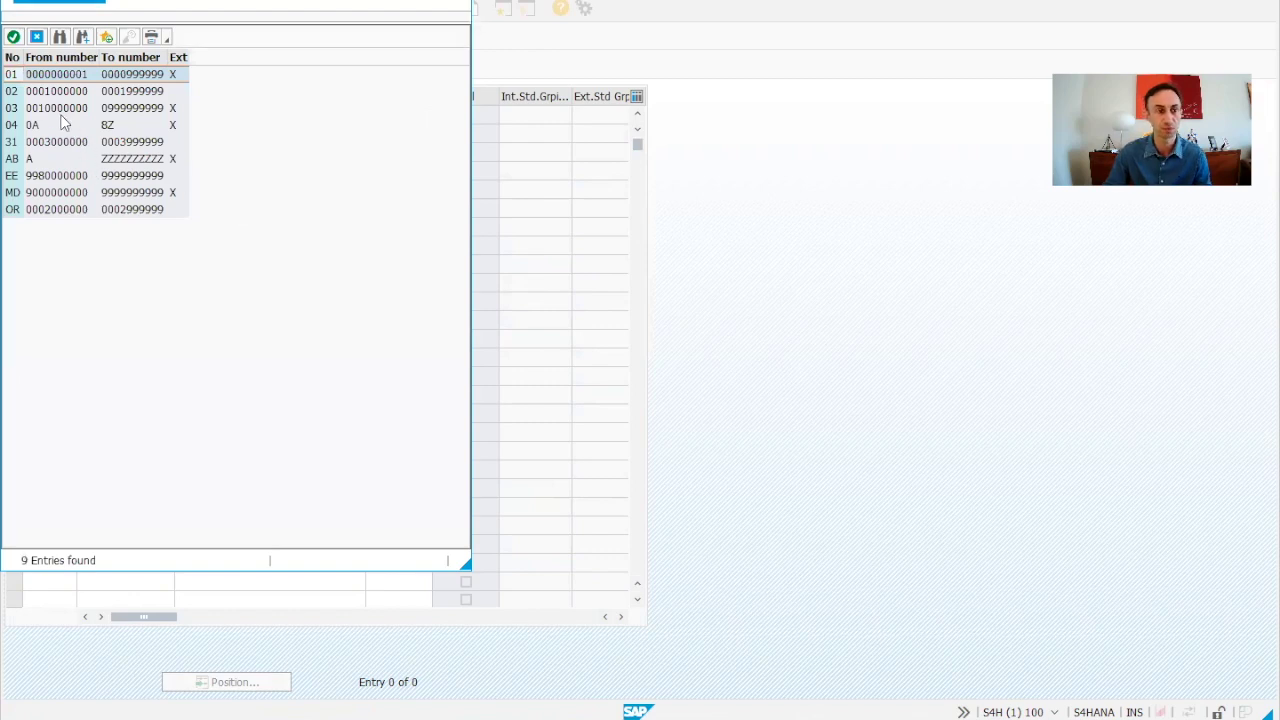
pyautogui.doubleClick(12, 95)
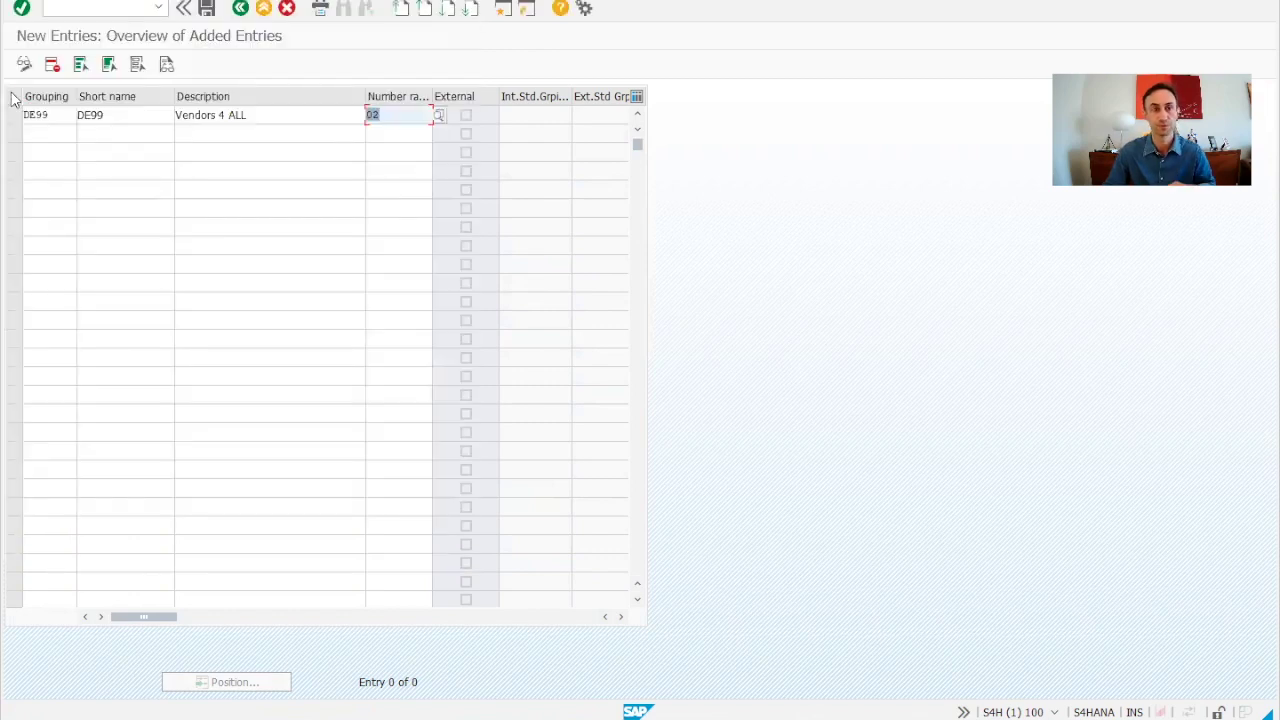
# Add row 2 grouping DE98 with short name DE98, description 'Customers 4 ALL' and number range EE.
pyautogui.click(35, 134)
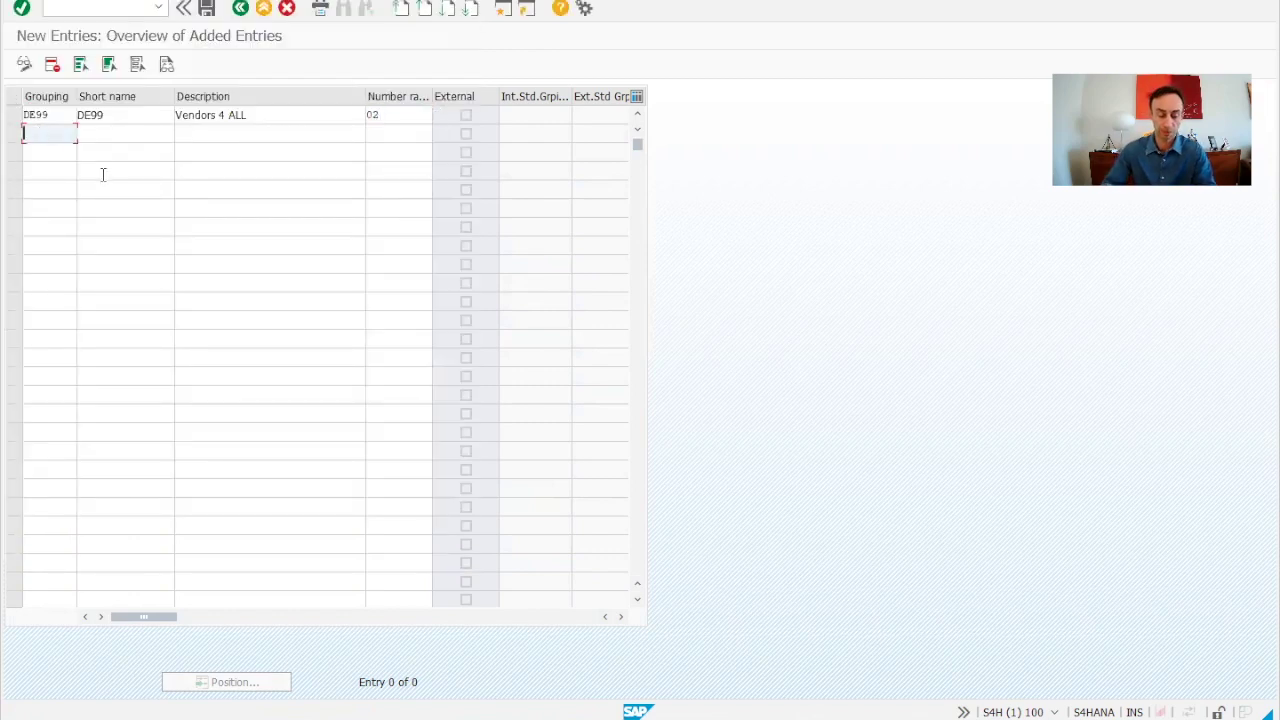
pyautogui.write('DE')
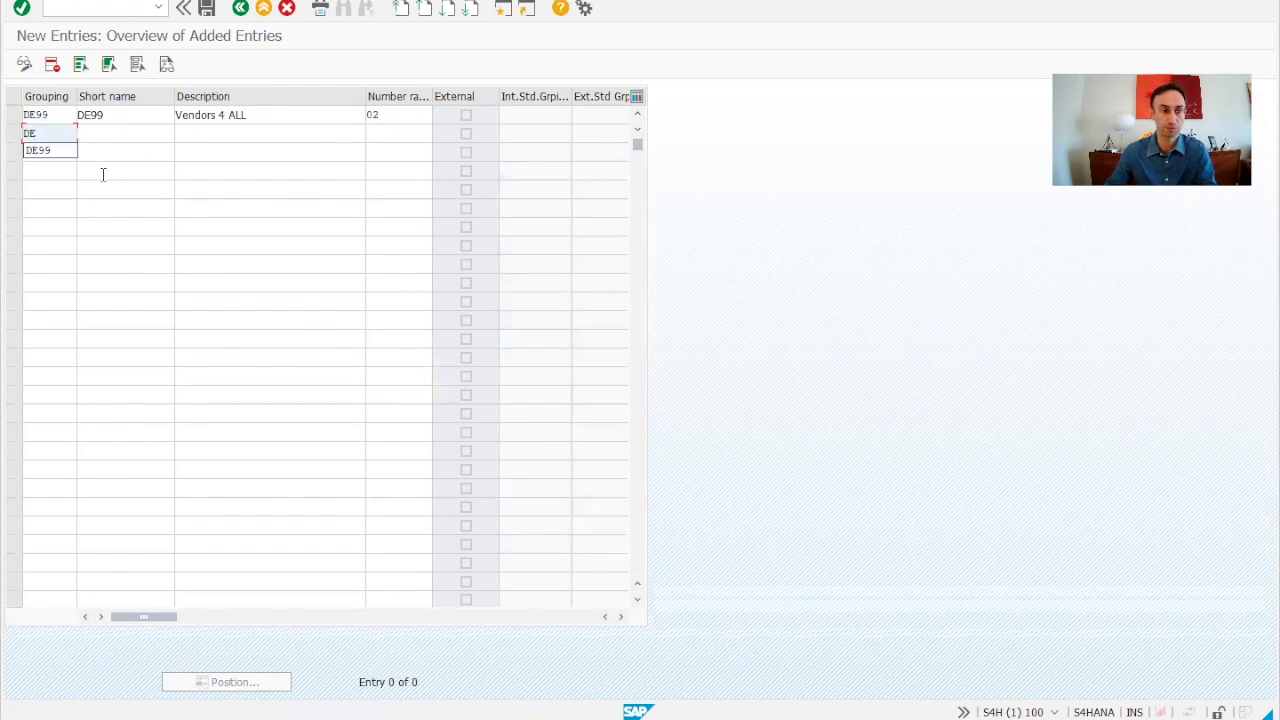
pyautogui.write('9')
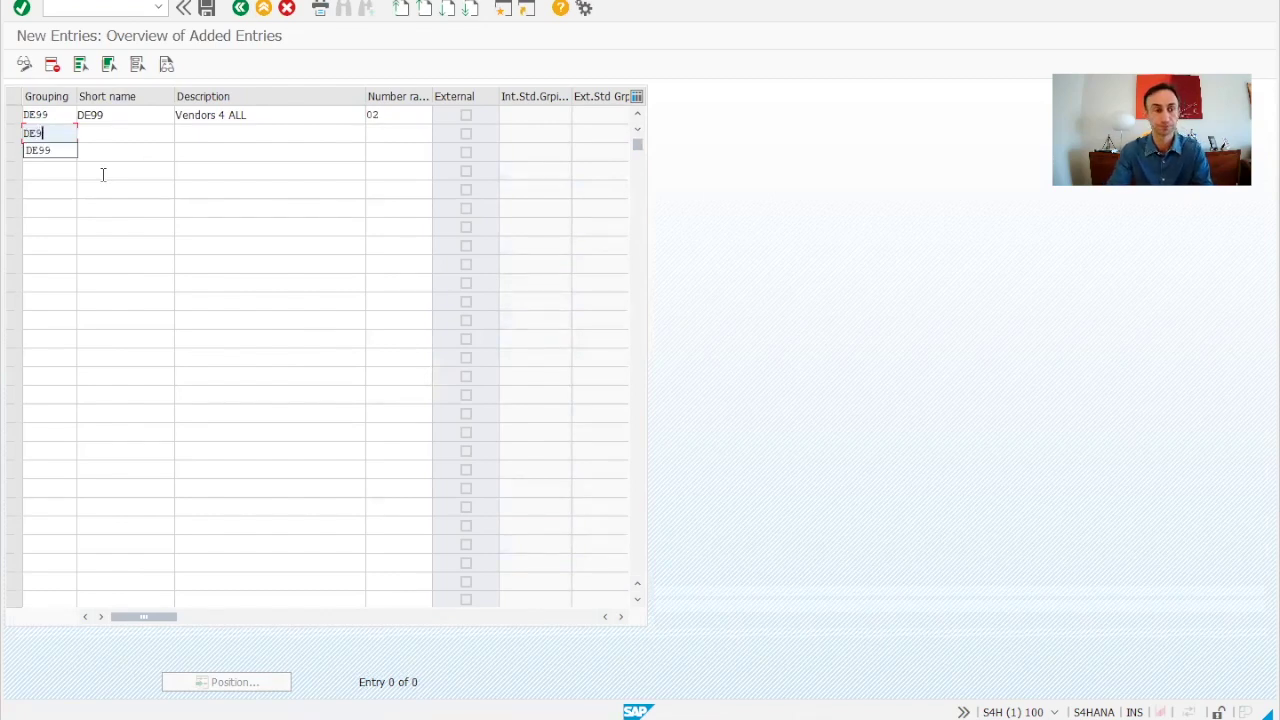
pyautogui.write('8')
pyautogui.click(126, 139)
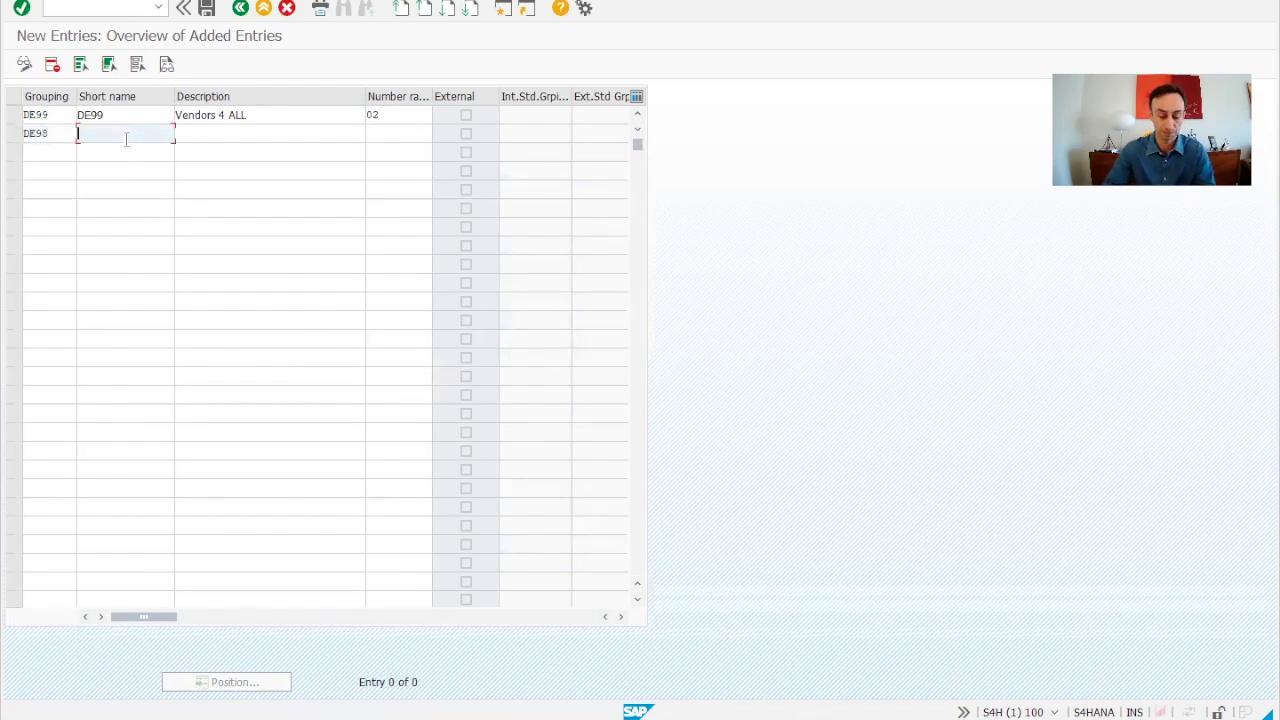
pyautogui.write('DE98')
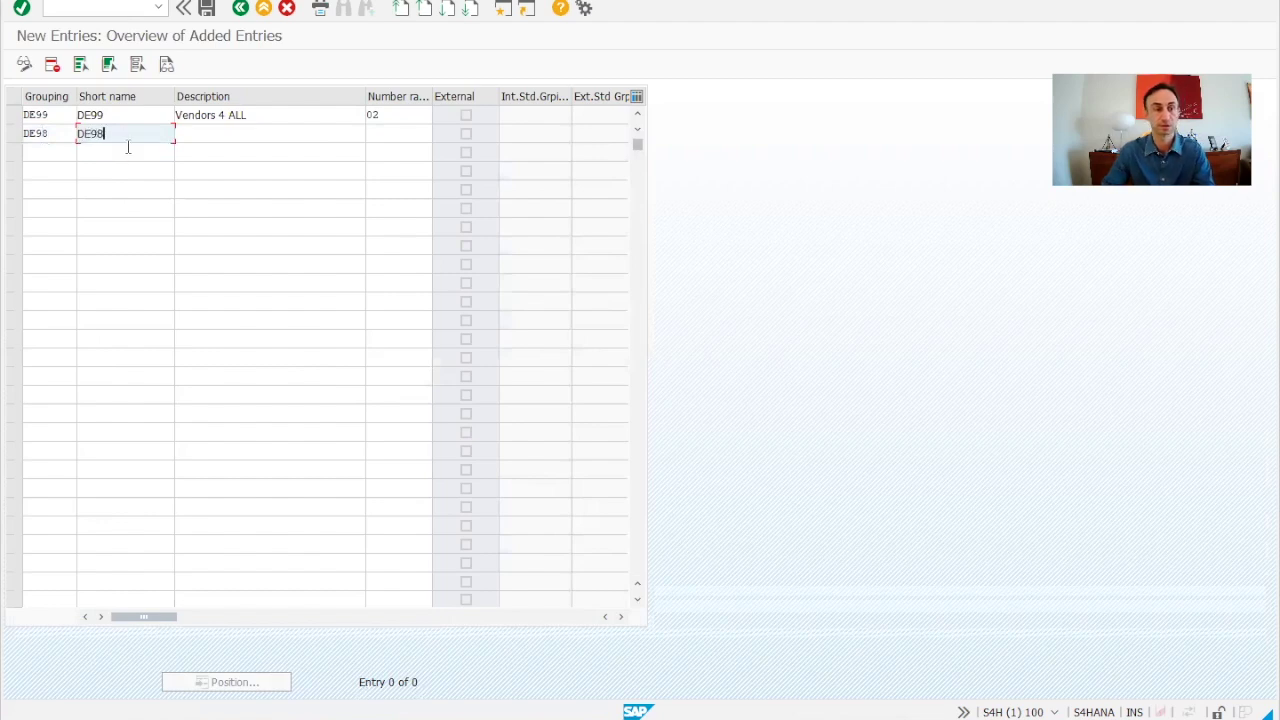
pyautogui.click(186, 134)
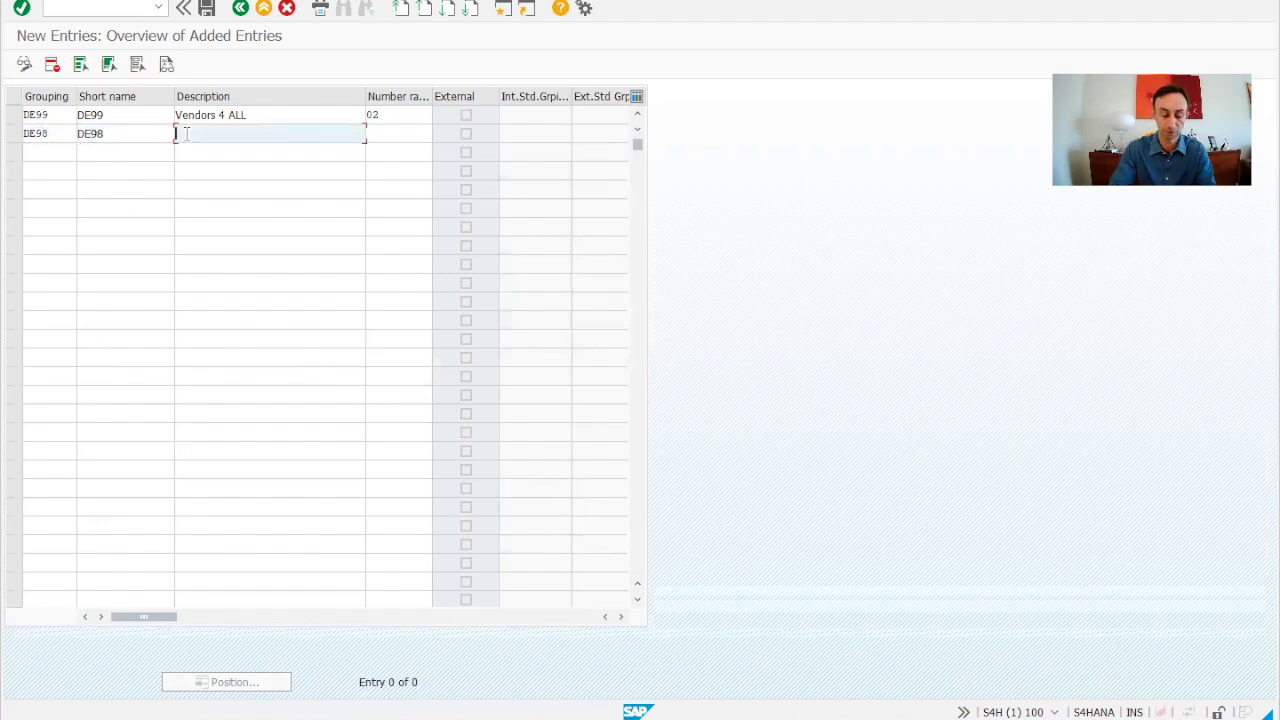
pyautogui.write('Custome')
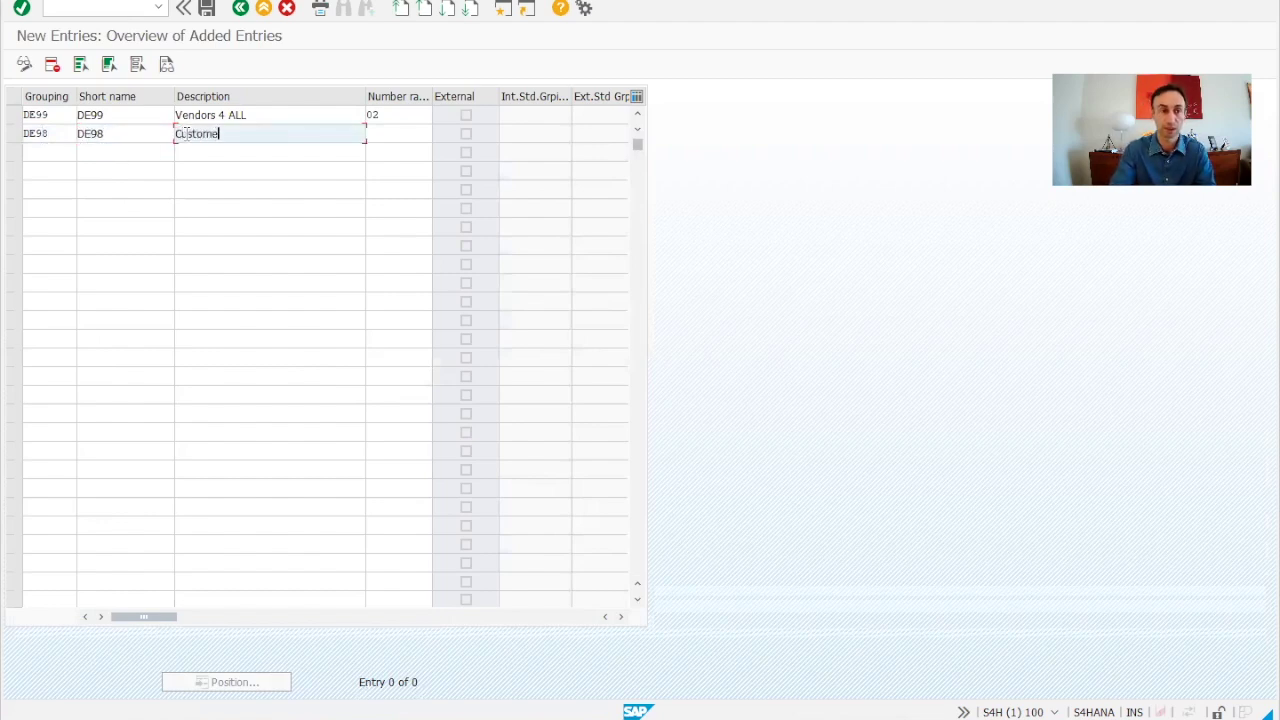
pyautogui.write('rs ')
pyautogui.write('4 ')
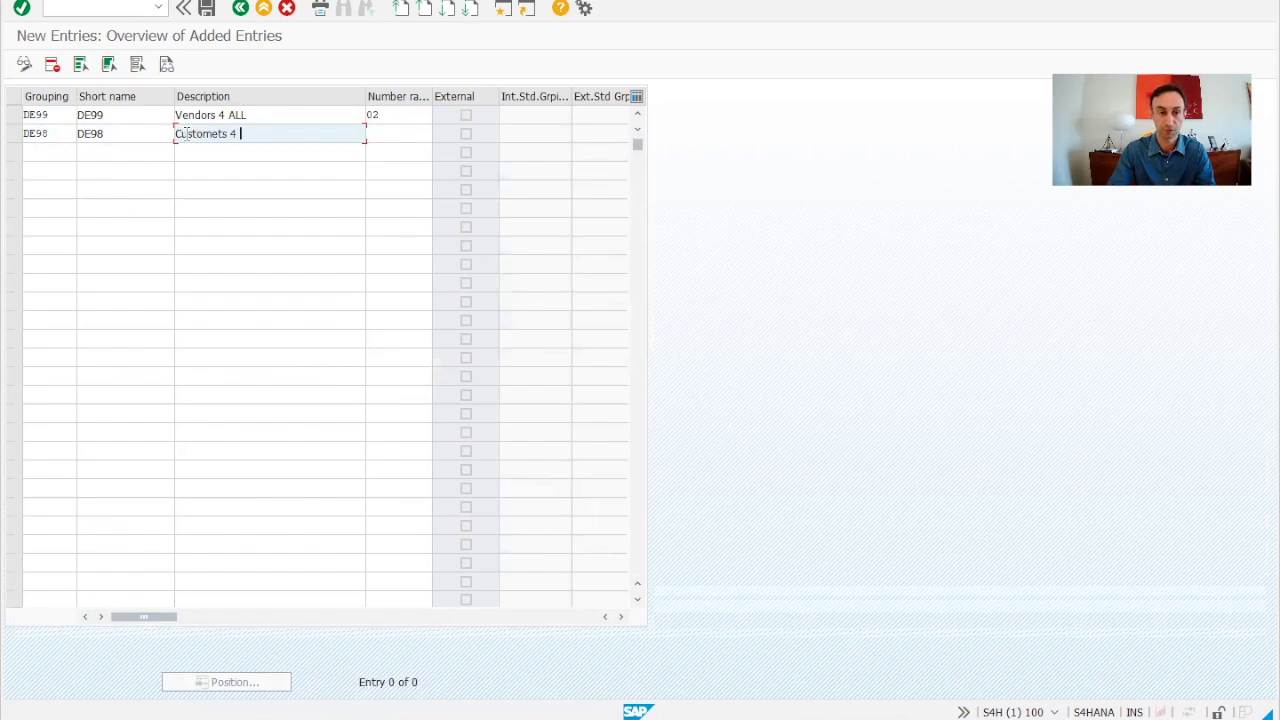
pyautogui.write('ALL')
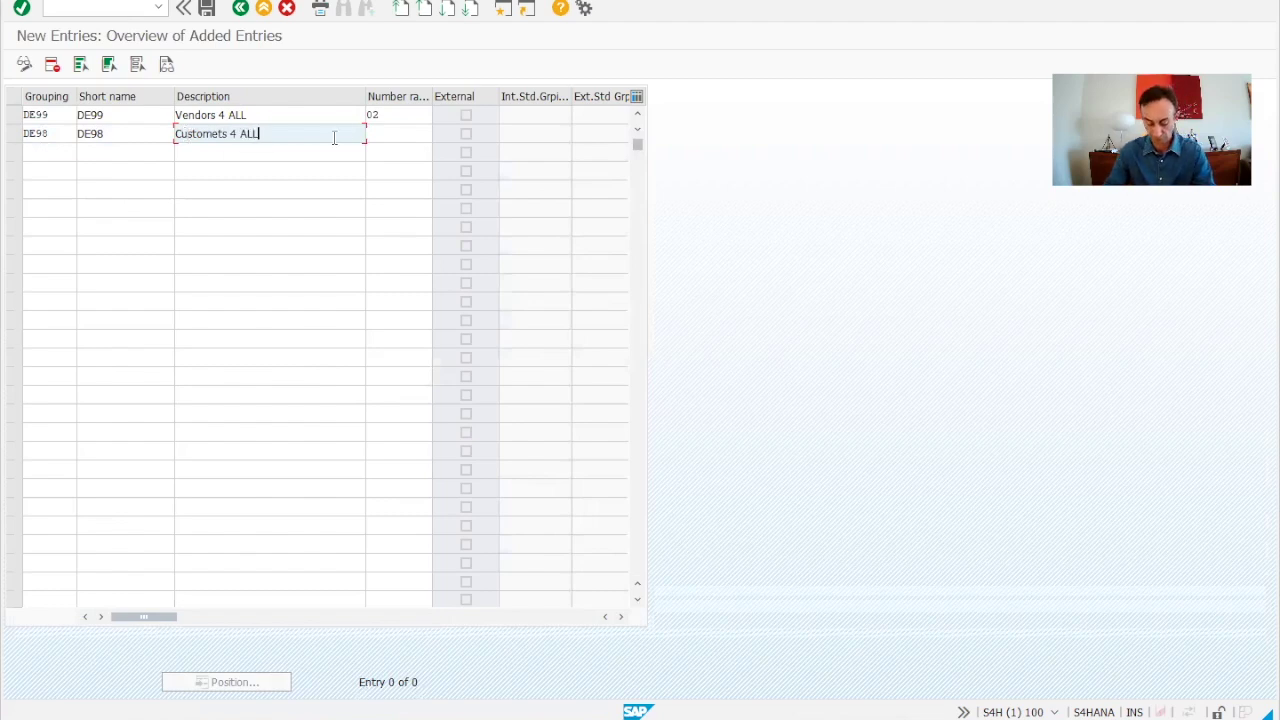
pyautogui.click(368, 135)
pyautogui.click(439, 134)
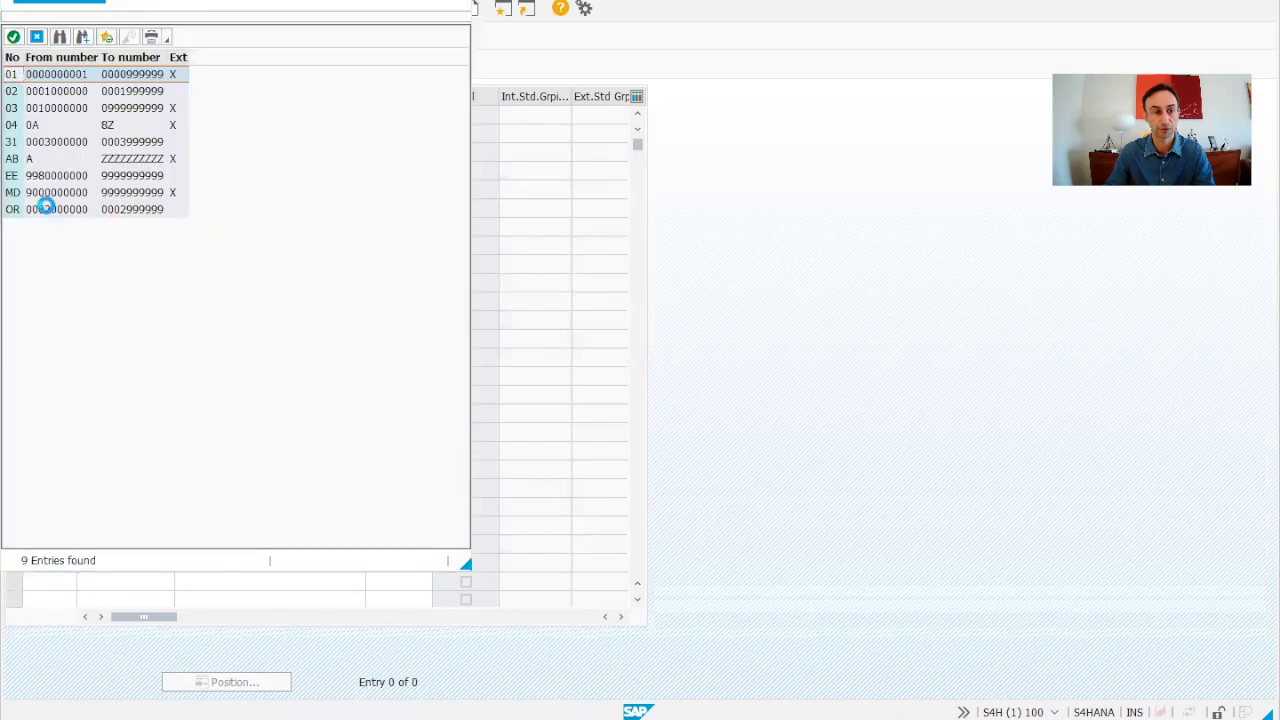
pyautogui.doubleClick(20, 176)
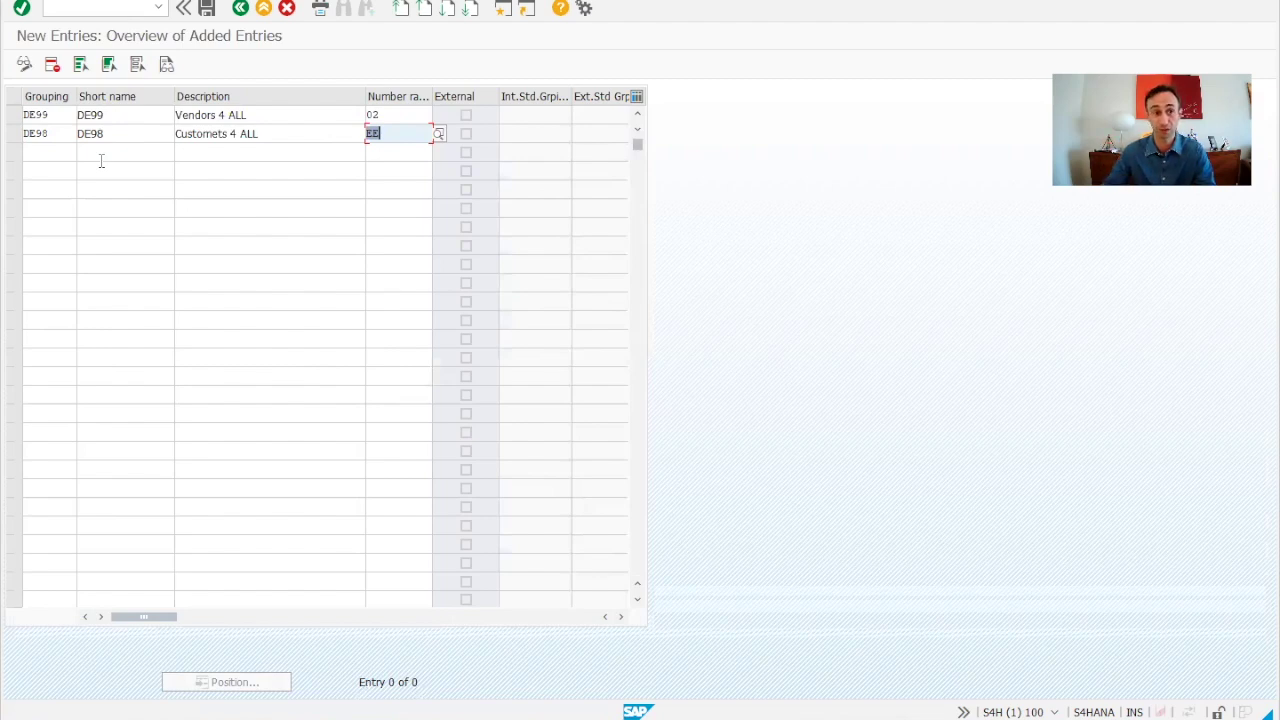
# Save the DE99 and DE98 groupings under the proposed customizing request.
pyautogui.click(206, 10)
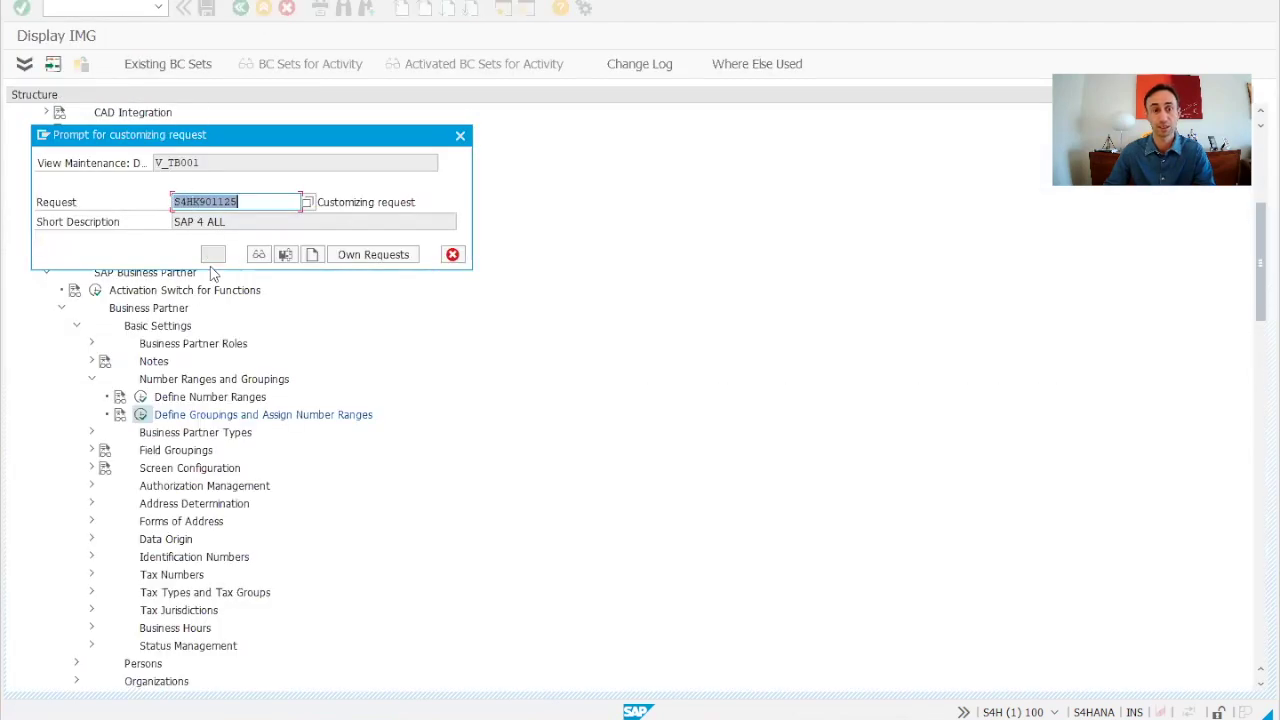
pyautogui.click(213, 255)
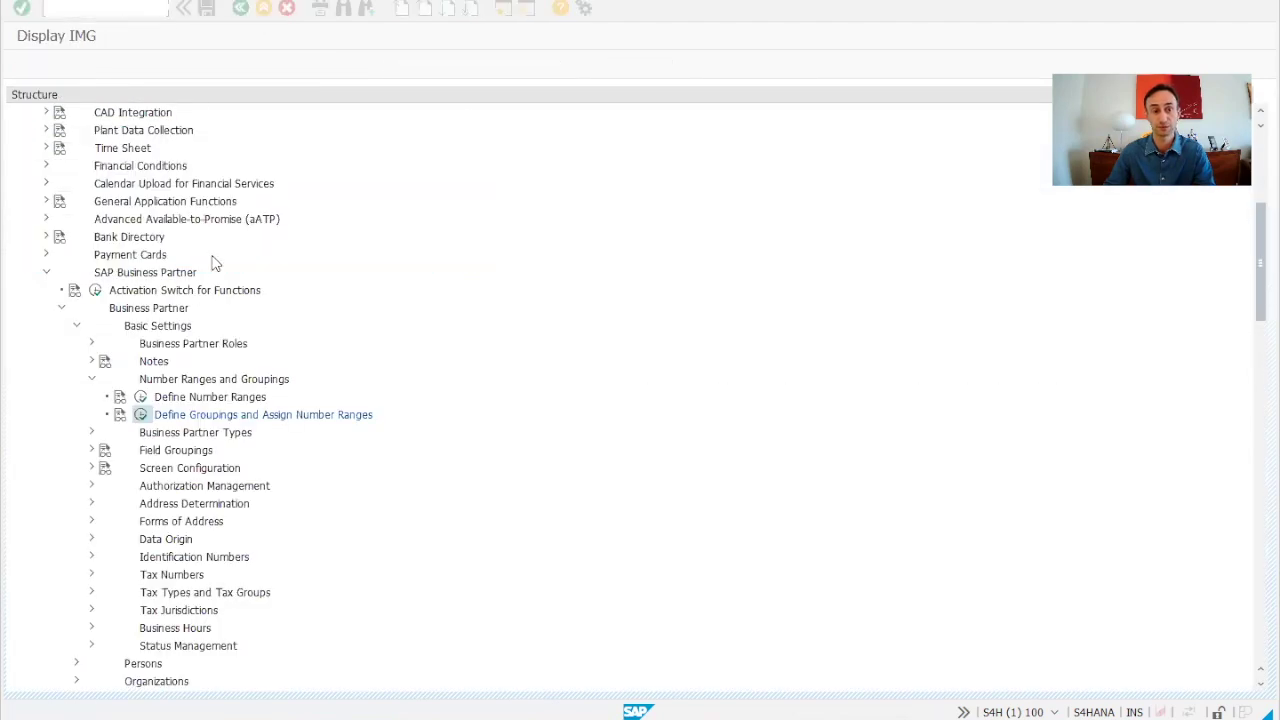